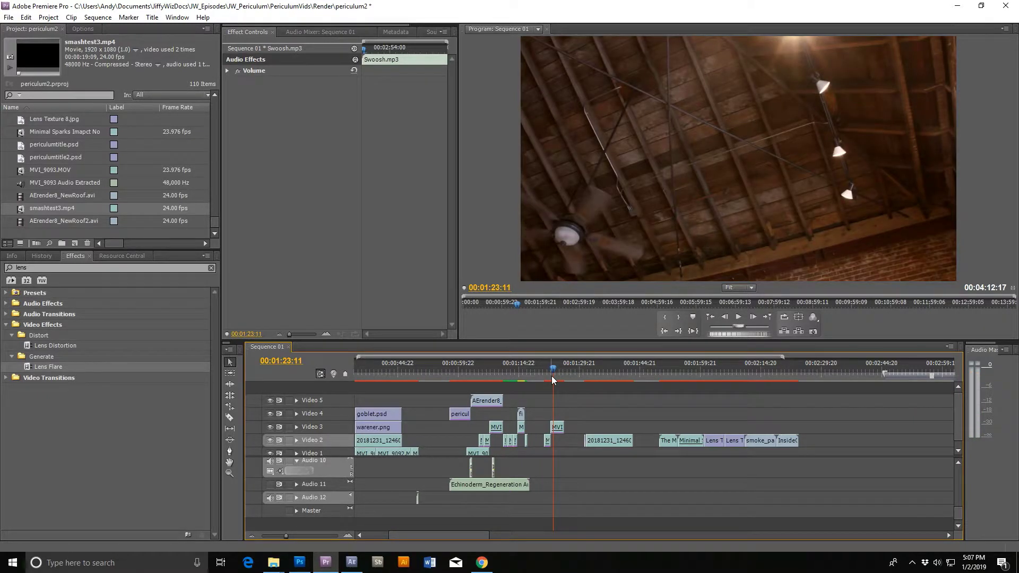
- Switch to After Effects and scrub Comp 1 to about 0:00:03:22 to review the raw footage before the spell starts
left_click(543, 375)
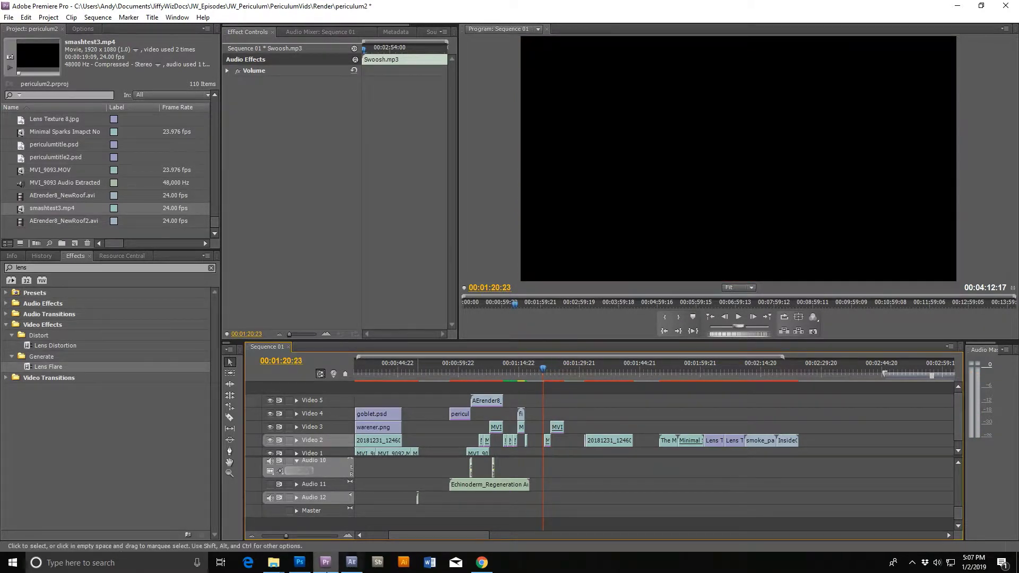
left_click(352, 563)
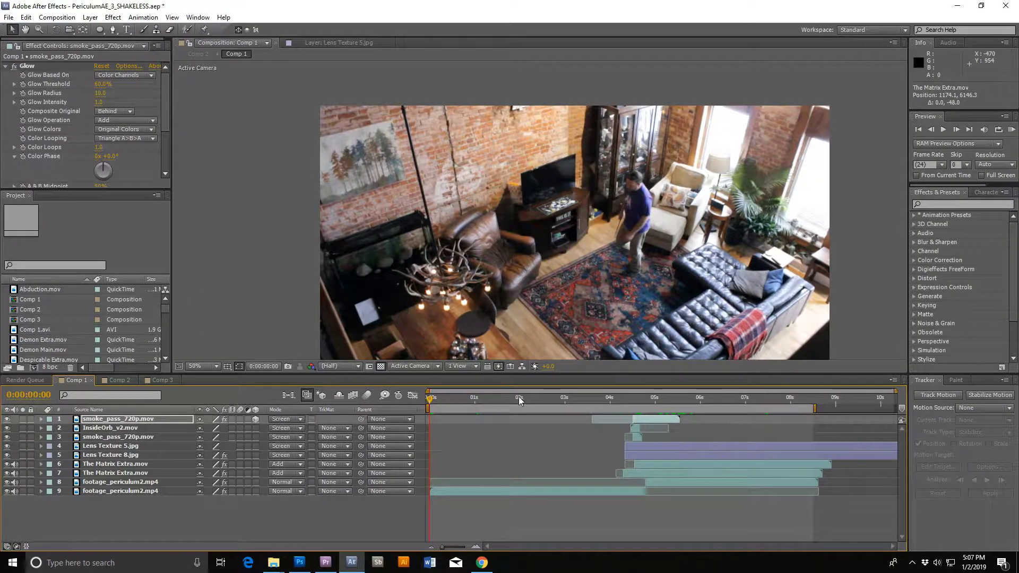
left_click_drag(429, 405, 601, 419)
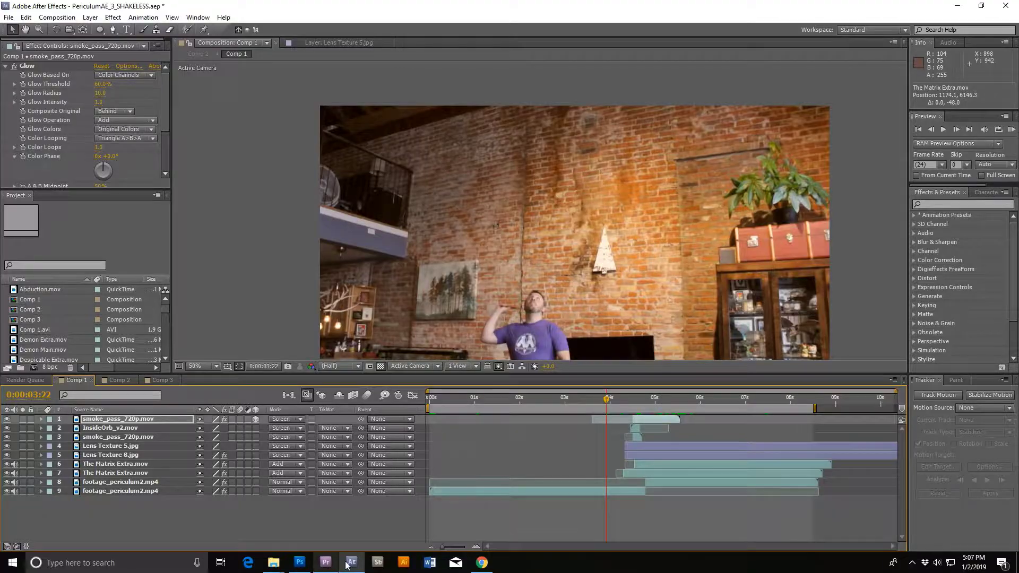
- Switch to Photoshop and examine the Harry Potter spell reference frames, hiding the HP group to view the Sky frames
left_click(299, 562)
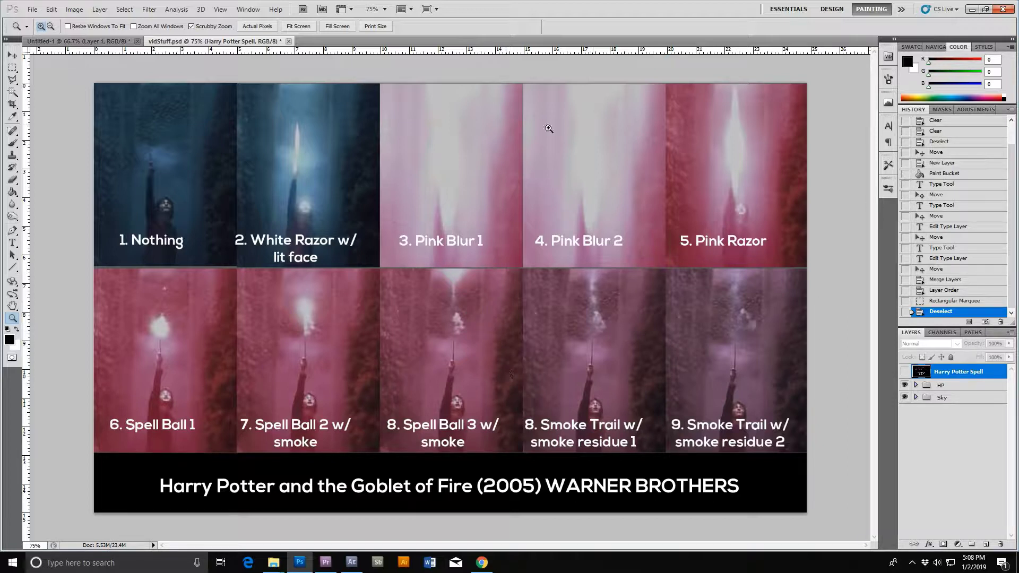
left_click(905, 386)
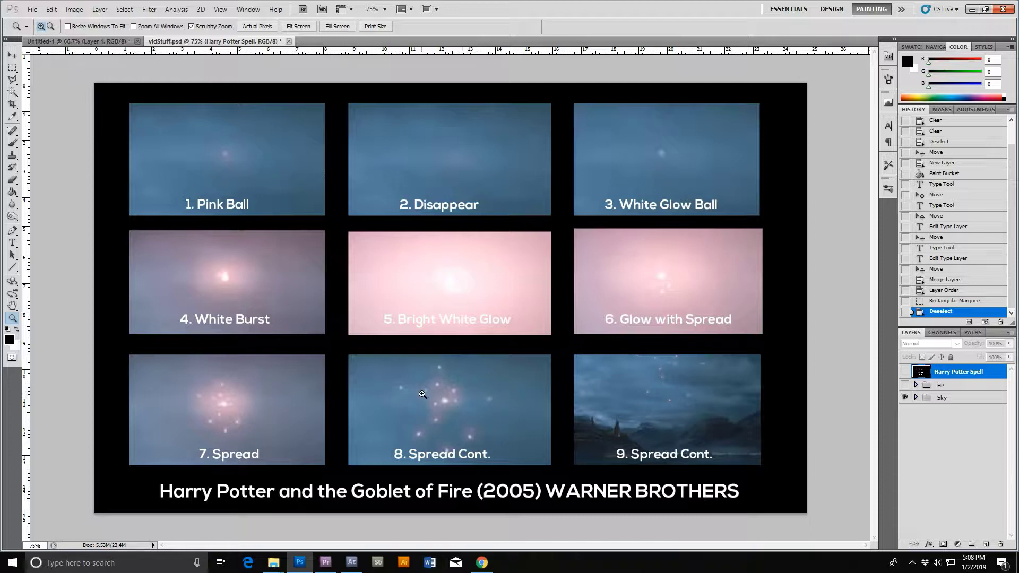
left_click_drag(435, 420, 515, 406)
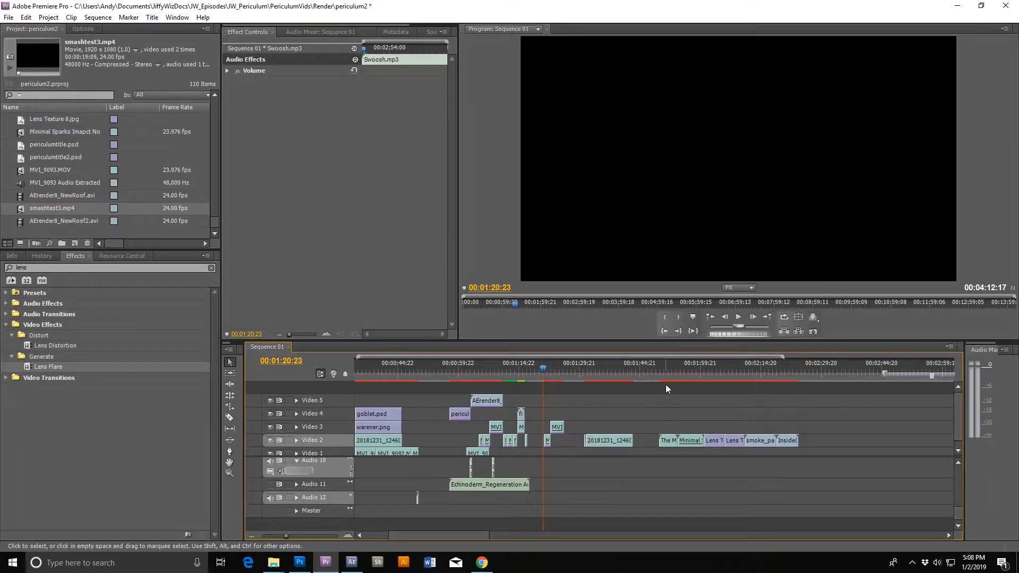
- Preview the stock effect clips in the Premiere Pro sequence, from The Matrix clip through the sparks to the lens textures
left_click(661, 370)
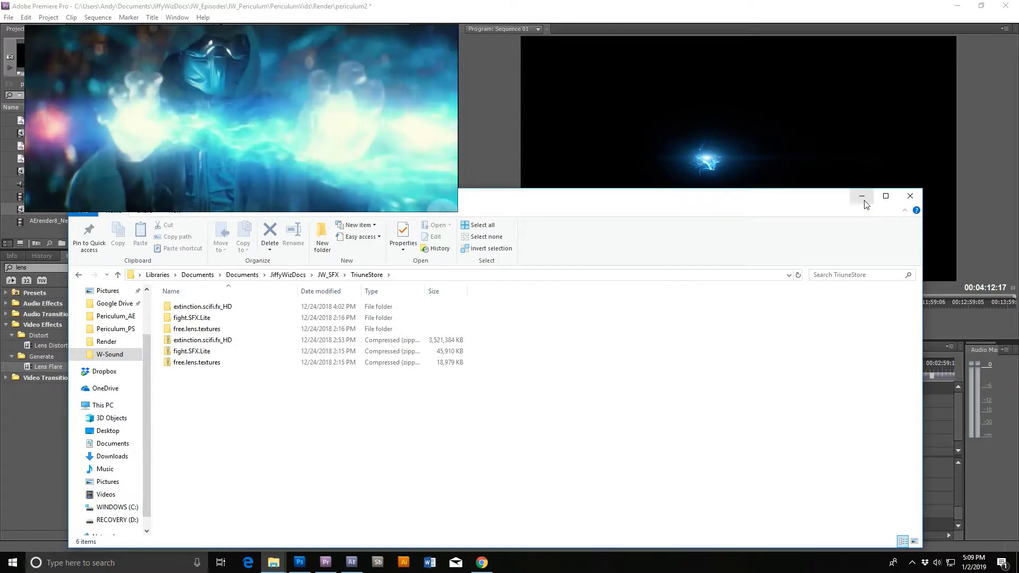
left_click(864, 200)
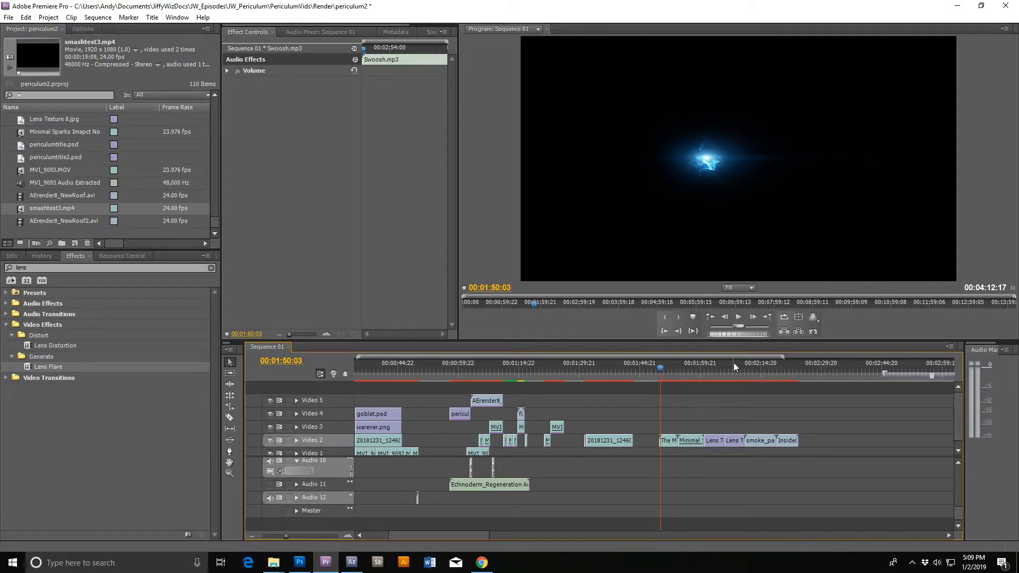
left_click(738, 321)
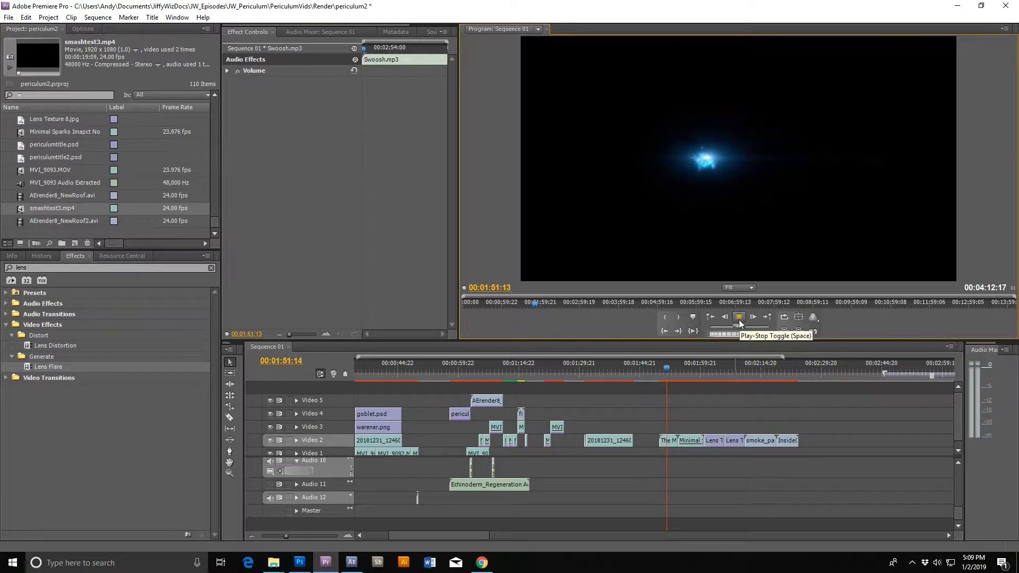
left_click(739, 320)
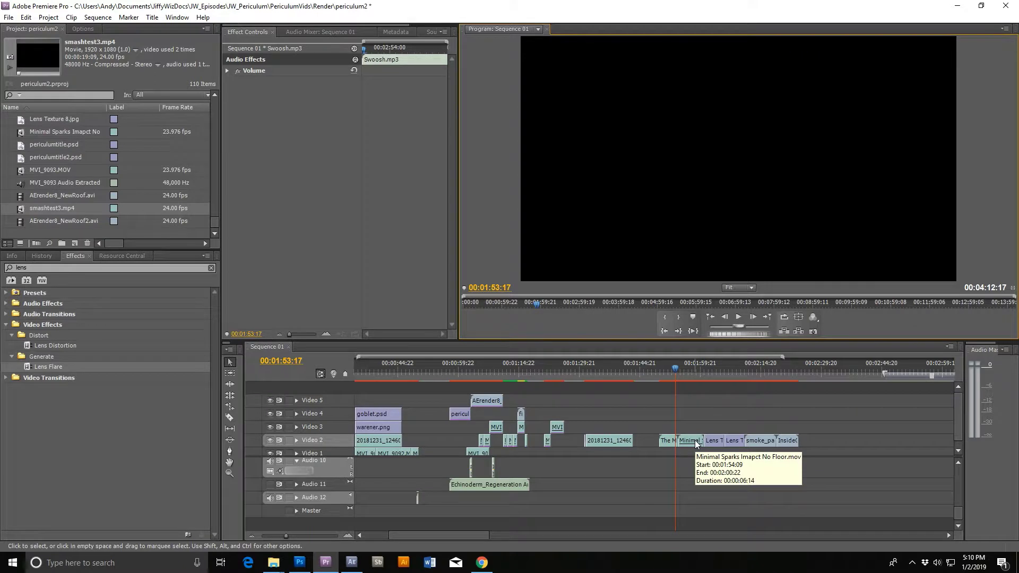
left_click(738, 319)
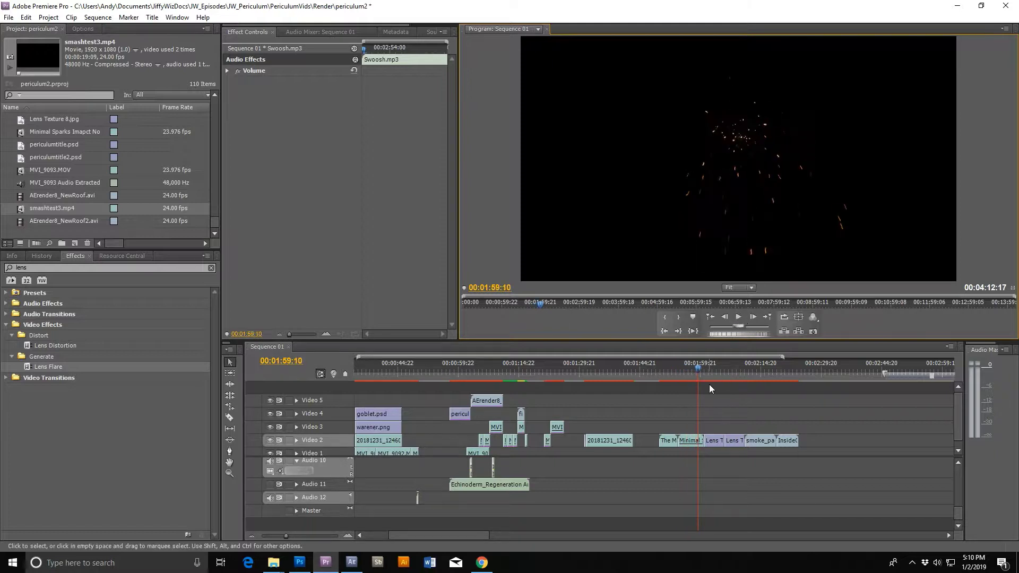
left_click(705, 368)
left_click_drag(705, 369, 729, 368)
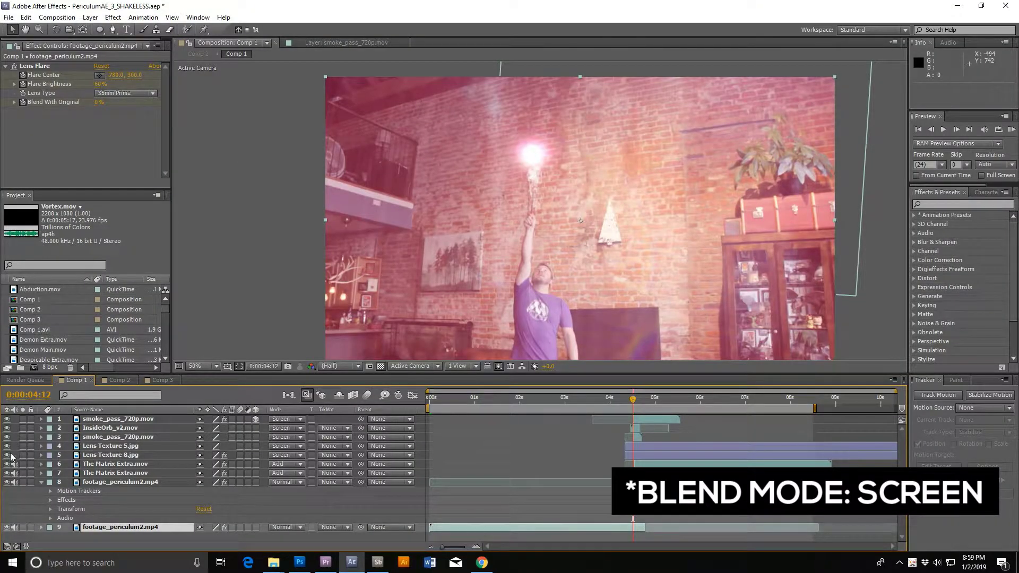
- Toggle the visibility of the Lens Texture 8.jpg layer in After Effects to compare the shot with and without it
left_click(8, 456)
left_click(8, 455)
left_click(8, 455)
left_click(8, 455)
left_click(7, 455)
left_click(8, 456)
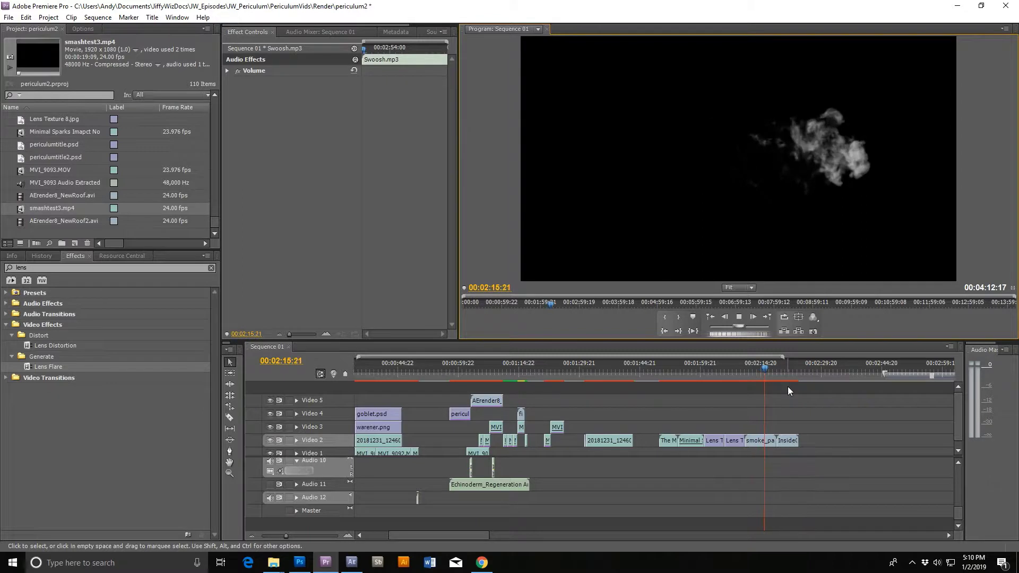
- Preview the smoke clip in Premiere Pro, and return to After Effects to scrub Comp 1 to the start of the spell
left_click(738, 317)
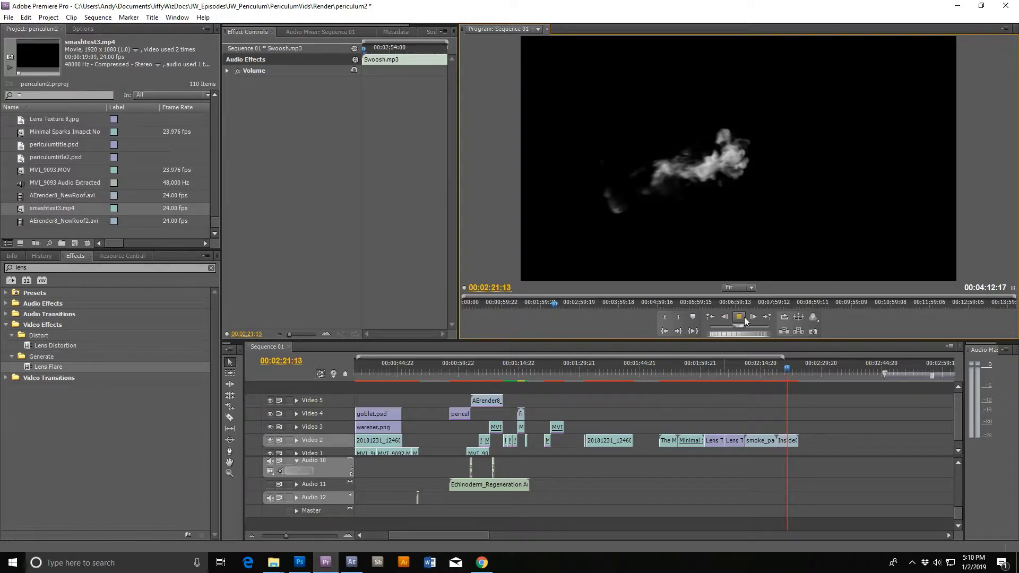
left_click(356, 561)
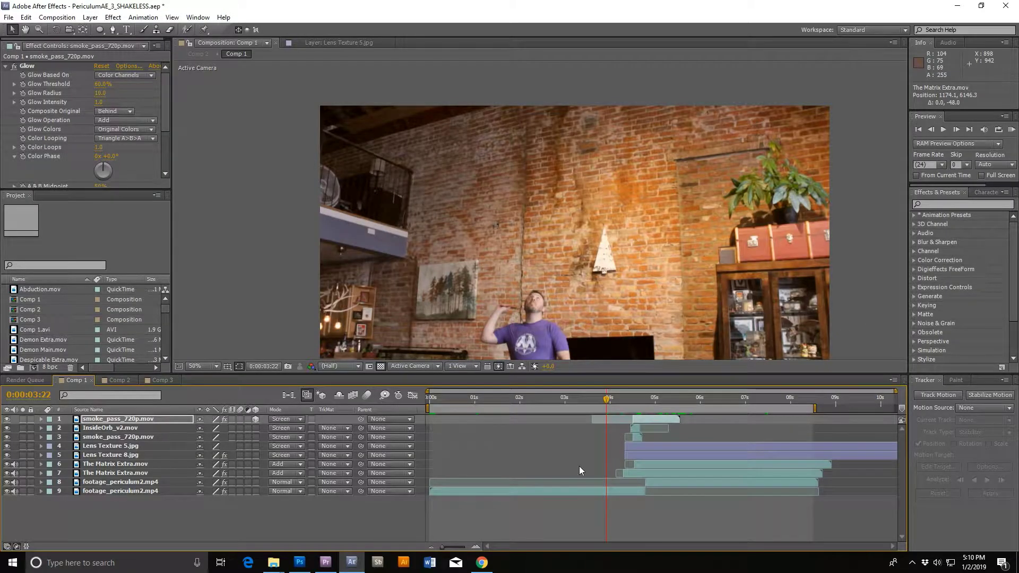
left_click_drag(611, 403, 625, 407)
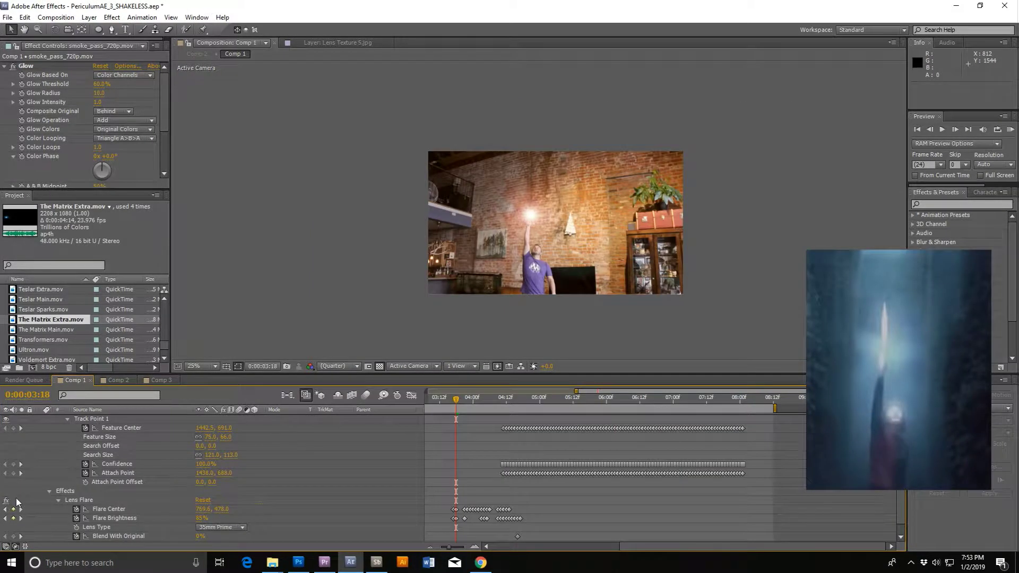
- Add The Matrix Extra.mov to Comp 1 as the top layer, shift it in time, and set its blending mode to Add
scroll(498, 483, "up", 4)
left_click_drag(46, 324, 576, 273)
mouse_move(737, 420)
left_mouse_down()
mouse_move(624, 423)
mouse_move(722, 423)
left_mouse_up()
left_click(285, 418)
left_click(341, 201)
- Stretch the new Matrix Extra layer into a narrow vertical streak, about 39% wide and 340% high, near the raised wand
left_click_drag(482, 256, 575, 246)
left_click_drag(787, 284, 601, 349)
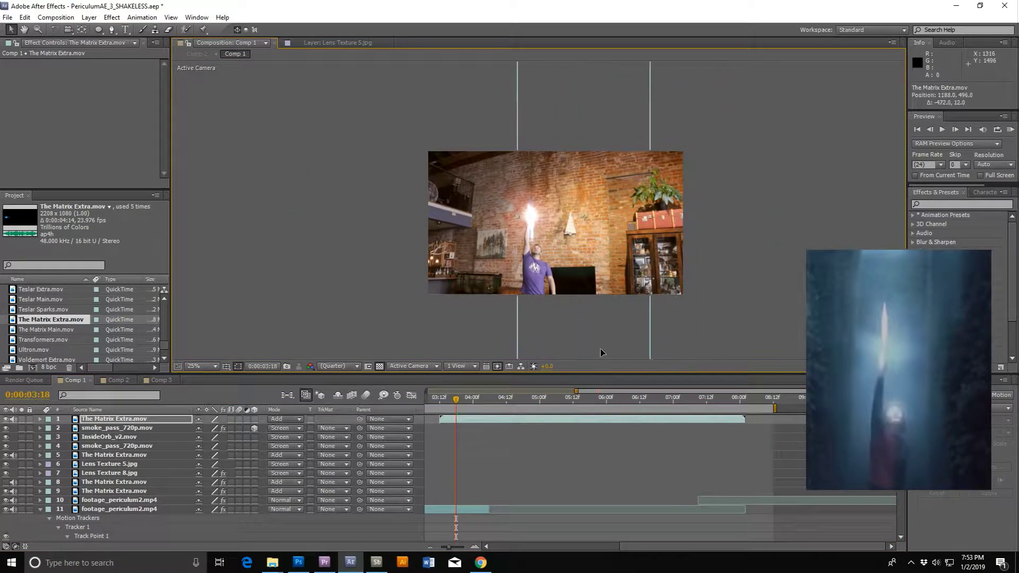
scroll(546, 232, "up", 2)
scroll(565, 228, "down", 4)
left_click_drag(593, 111, 592, 95)
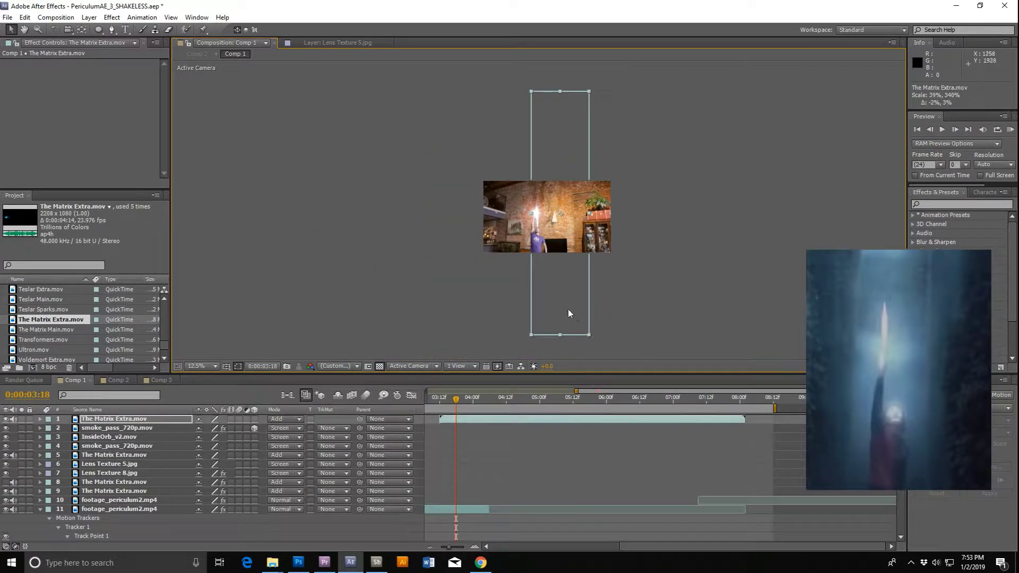
- Rotate the streak layer by about 2° and reposition it to line up with the wand
key("w")
scroll(574, 321, "up", 6)
scroll(574, 298, "down", 3)
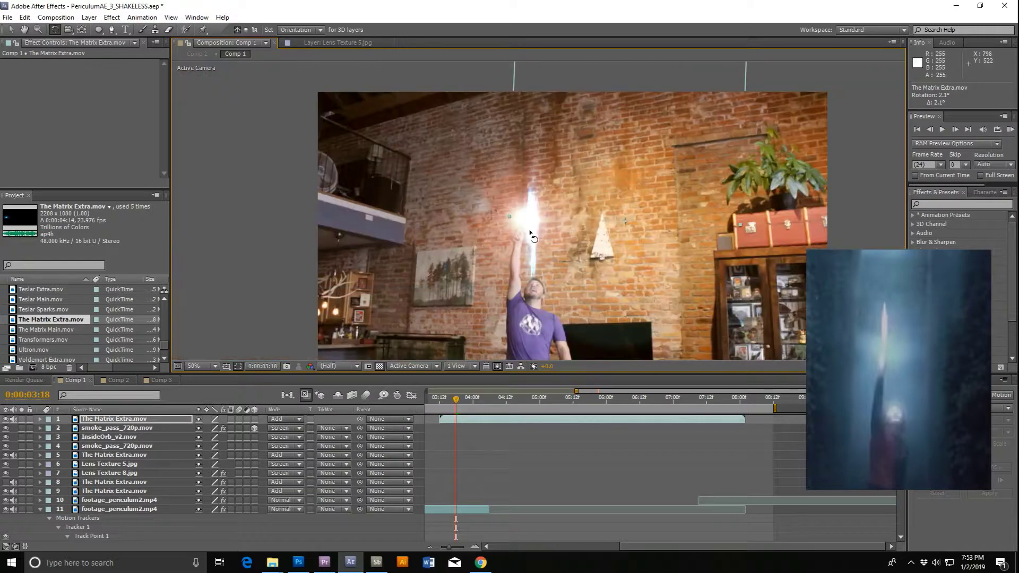
key("v")
left_click_drag(657, 223, 654, 222)
scroll(674, 282, "down", 2)
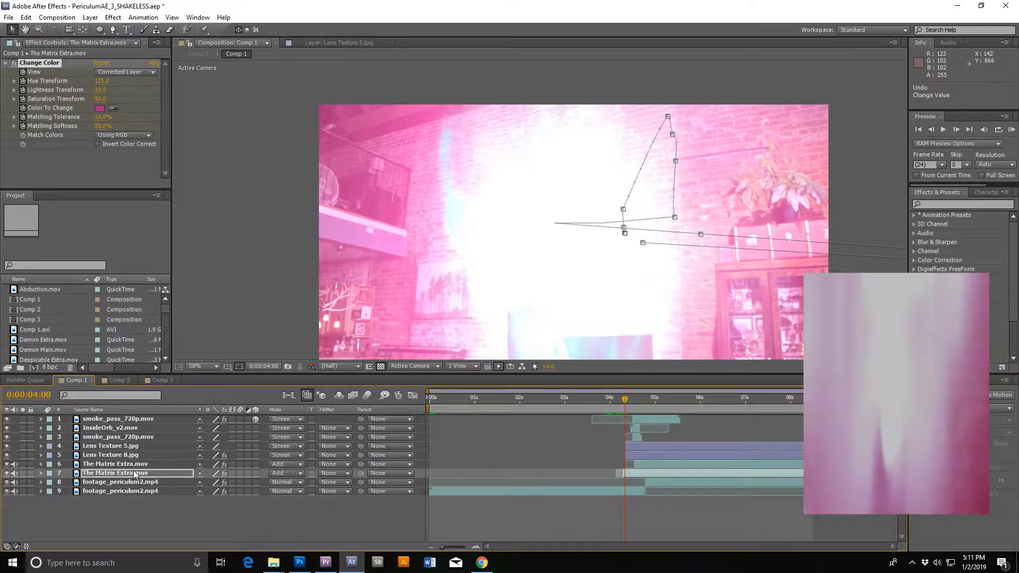
- Examine the scale of The Matrix Extra.mov on layer 7 and the keyframed settings of its Change Color effect
scroll(576, 226, "down", 6)
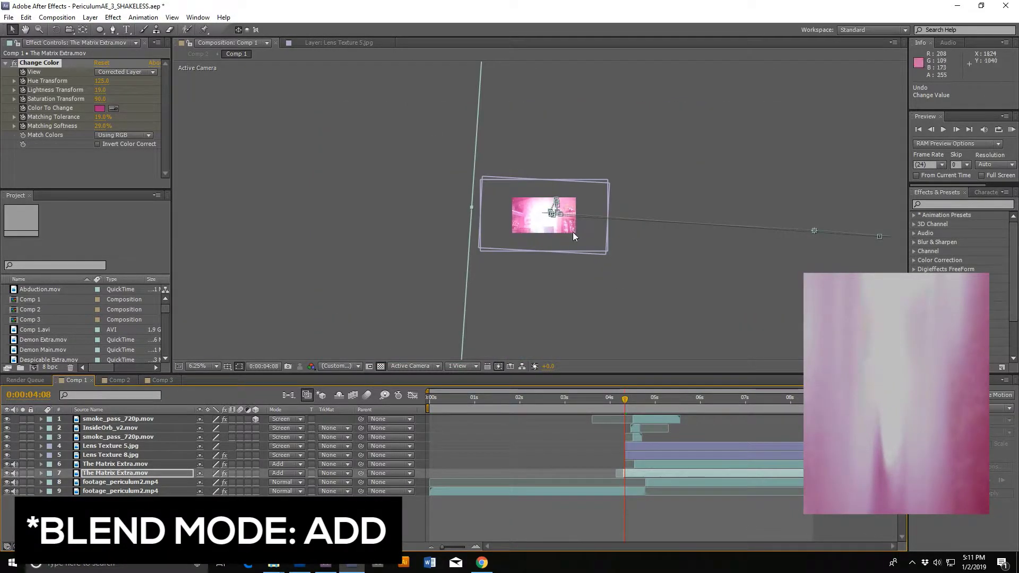
scroll(572, 232, "down", 2)
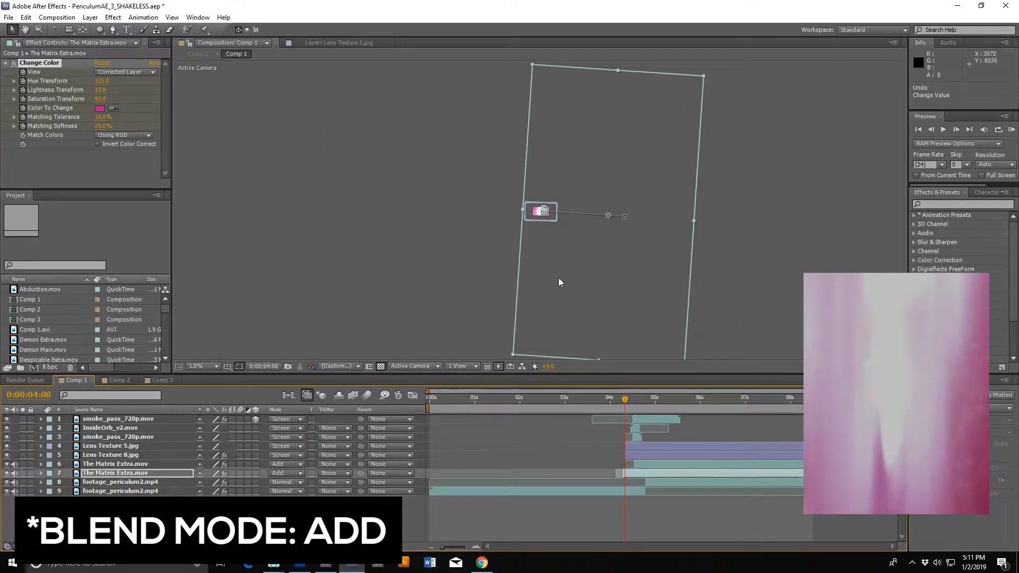
left_click(42, 473)
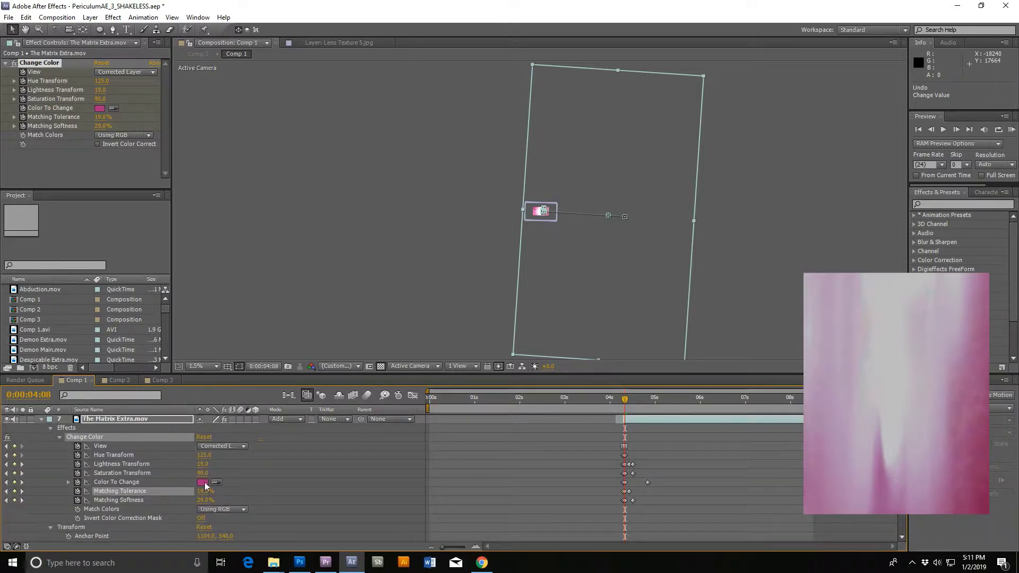
key("period")
key("period")
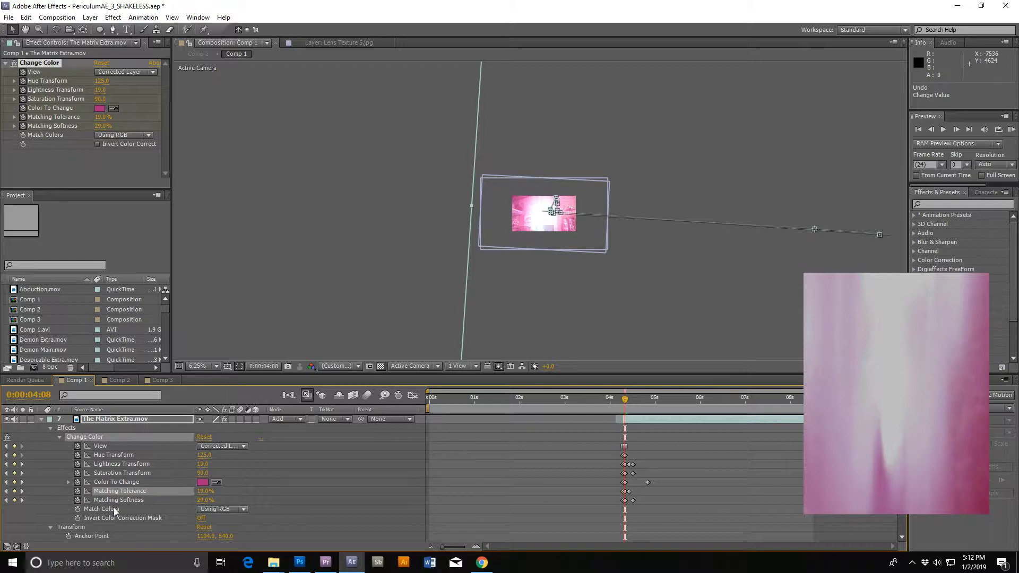
key("period")
key("period")
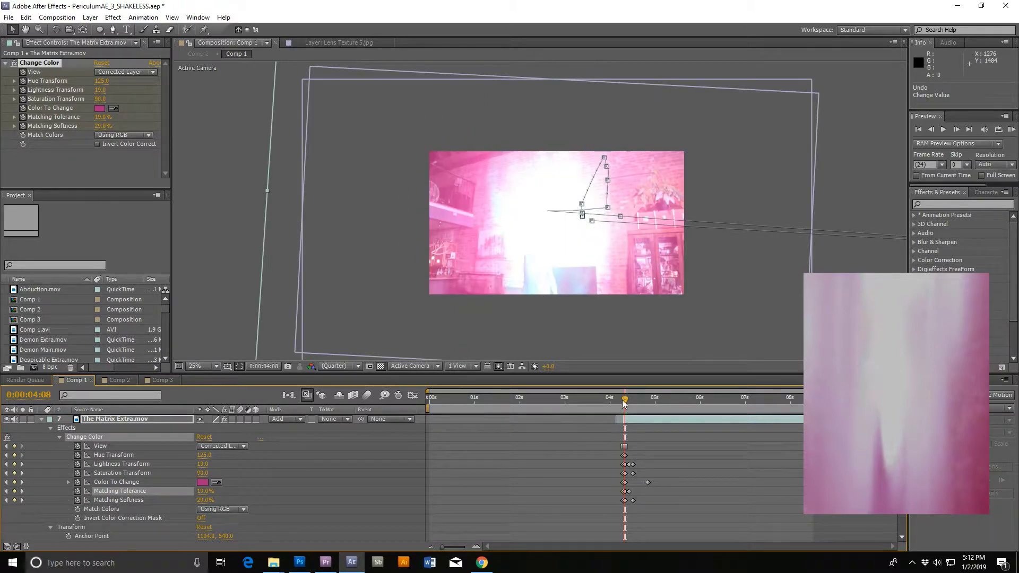
- Scrub Comp 1 from 0:00:04:08 to 0:00:04:11 to examine how the pink burst changes frame by frame
left_click_drag(625, 403, 627, 404)
left_click_drag(627, 403, 628, 403)
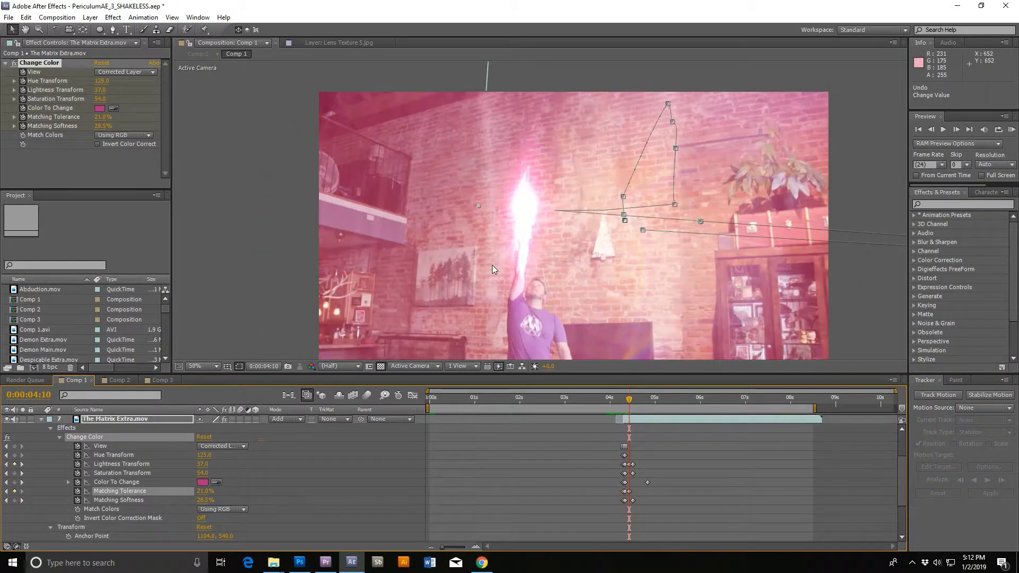
left_click(632, 404)
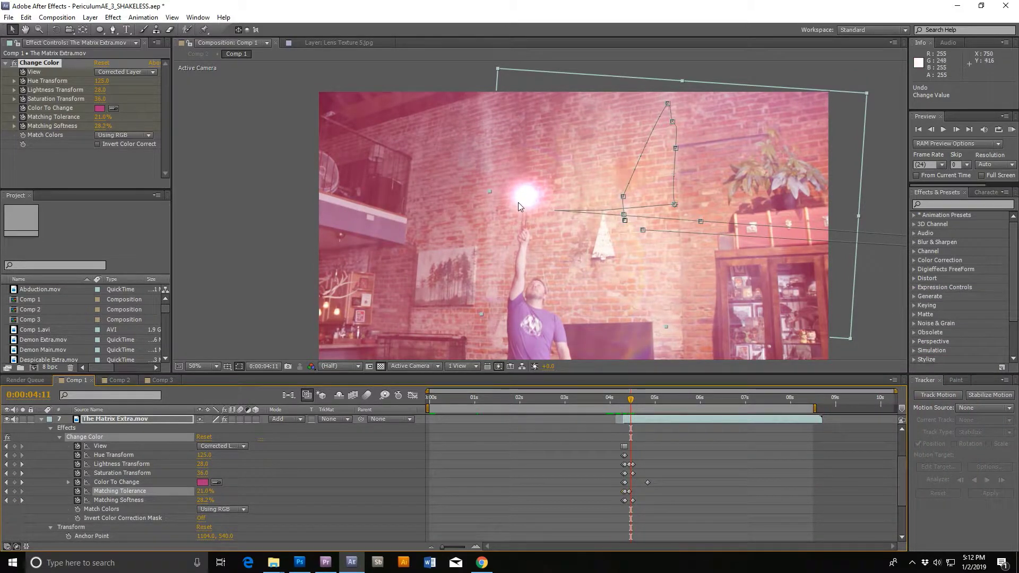
- Try the Normal blending mode on The Matrix Extra.mov on layer 7, and restore it to Add
scroll(520, 203, "up", 3)
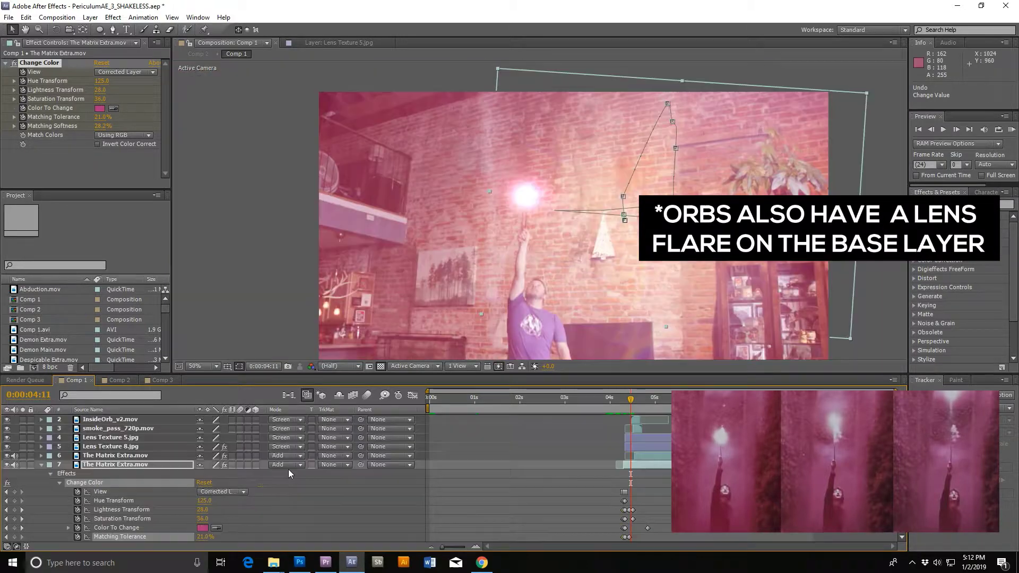
left_click(292, 466)
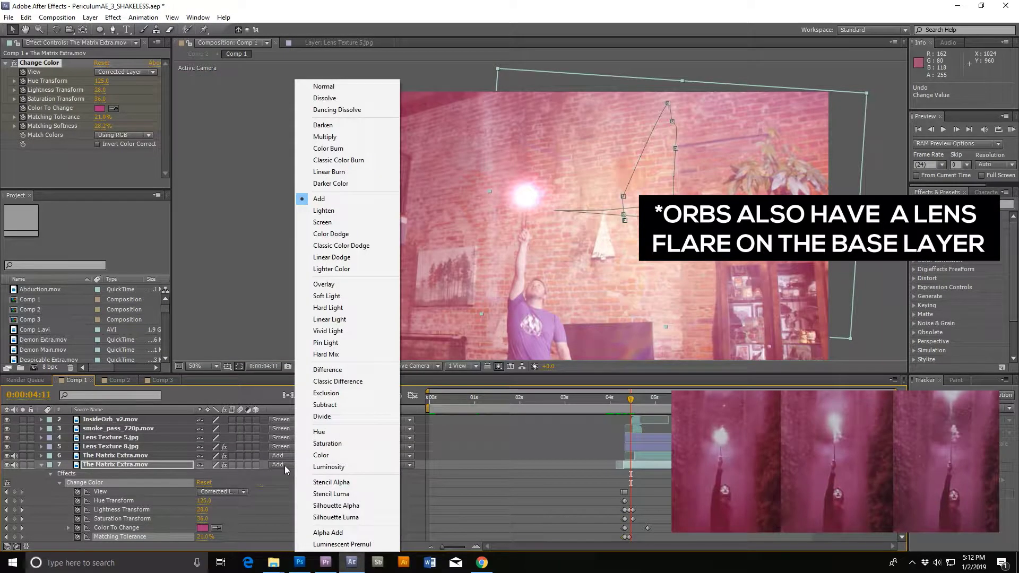
left_click(357, 89)
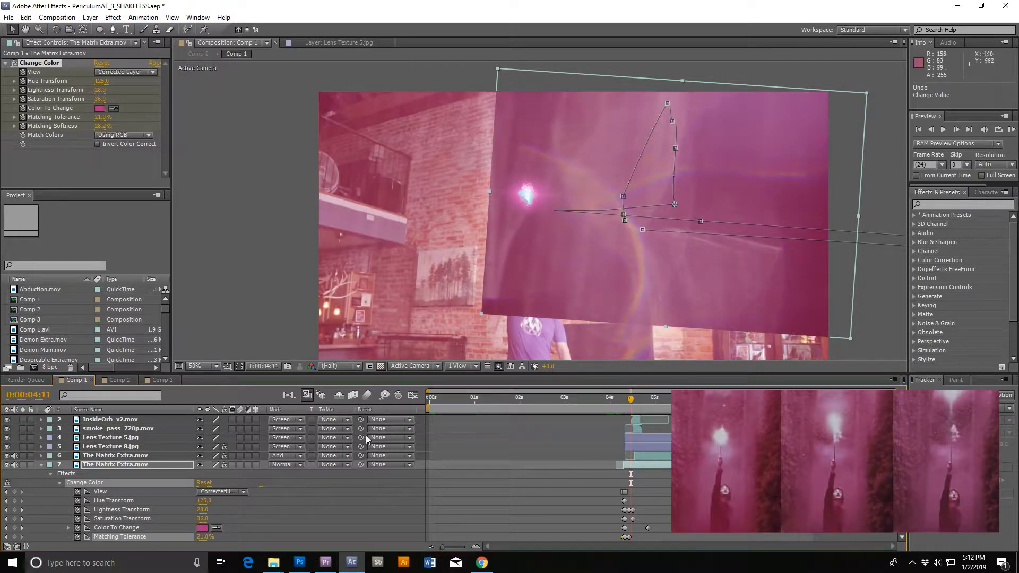
left_click(298, 466)
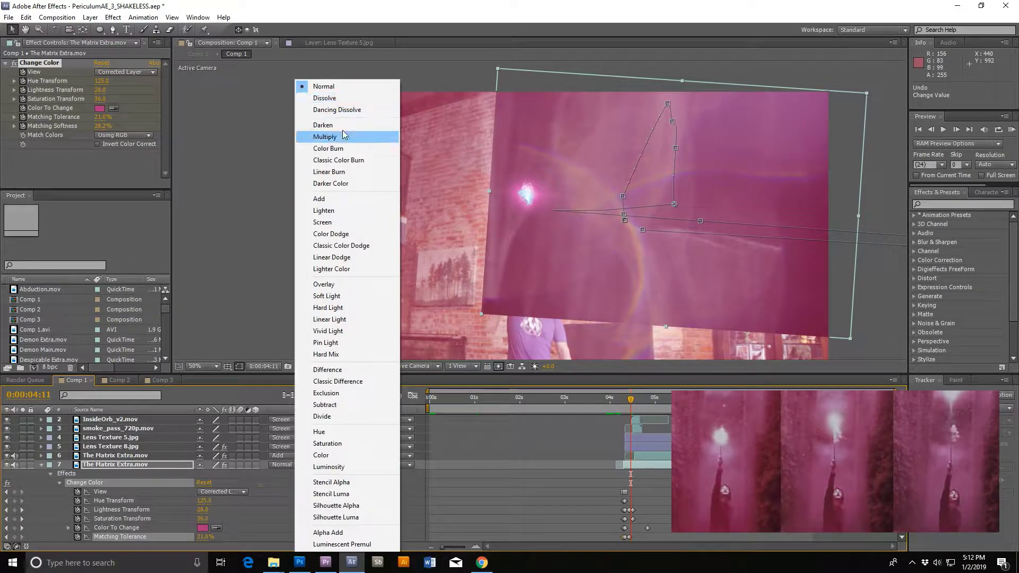
left_click(340, 200)
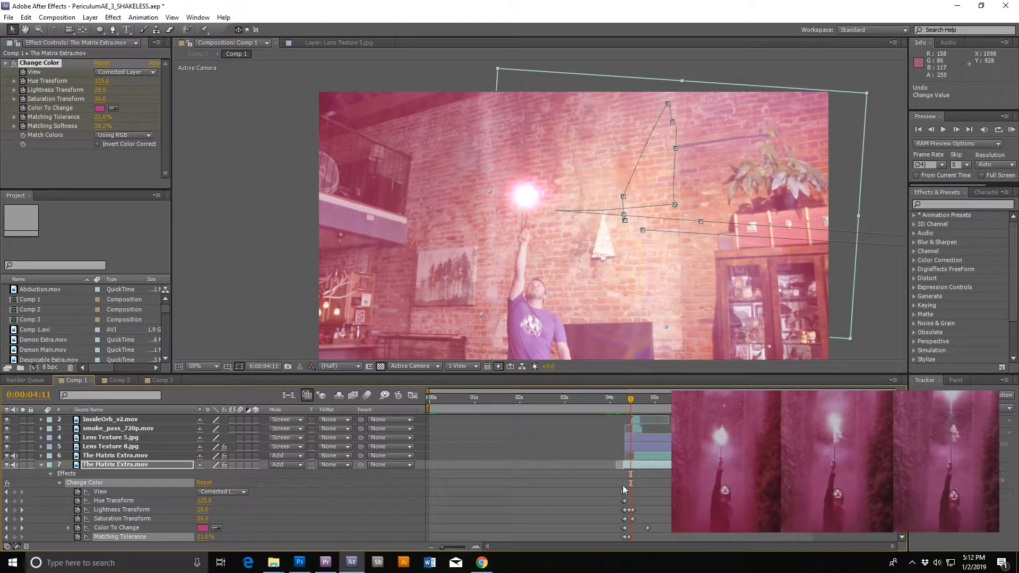
- Deselect the layer and scrub Comp 1 from the bright burst to 0:00:04:15 to examine the orb rising from the wand
left_click(660, 491)
left_click(628, 399)
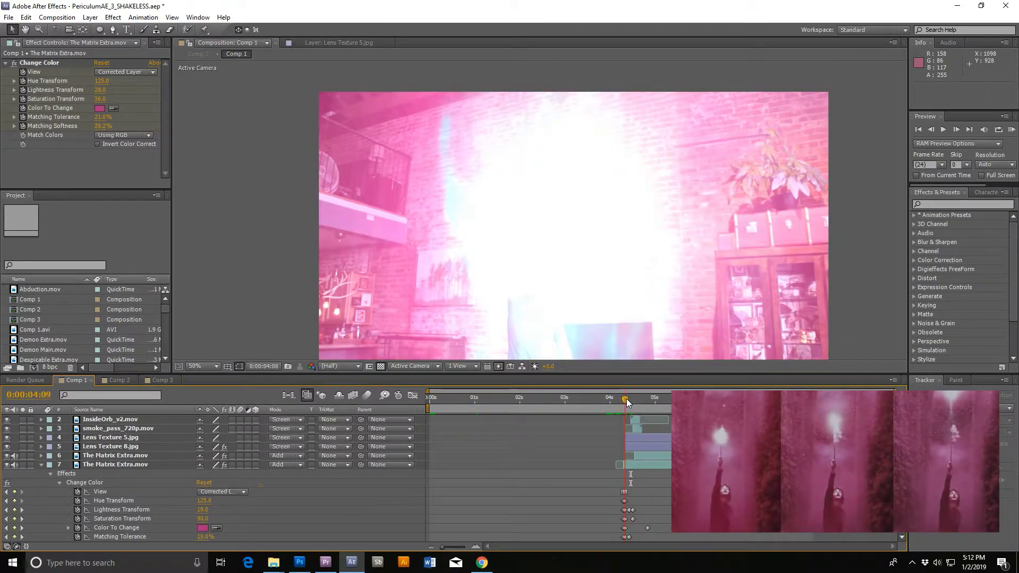
left_click_drag(629, 400, 637, 404)
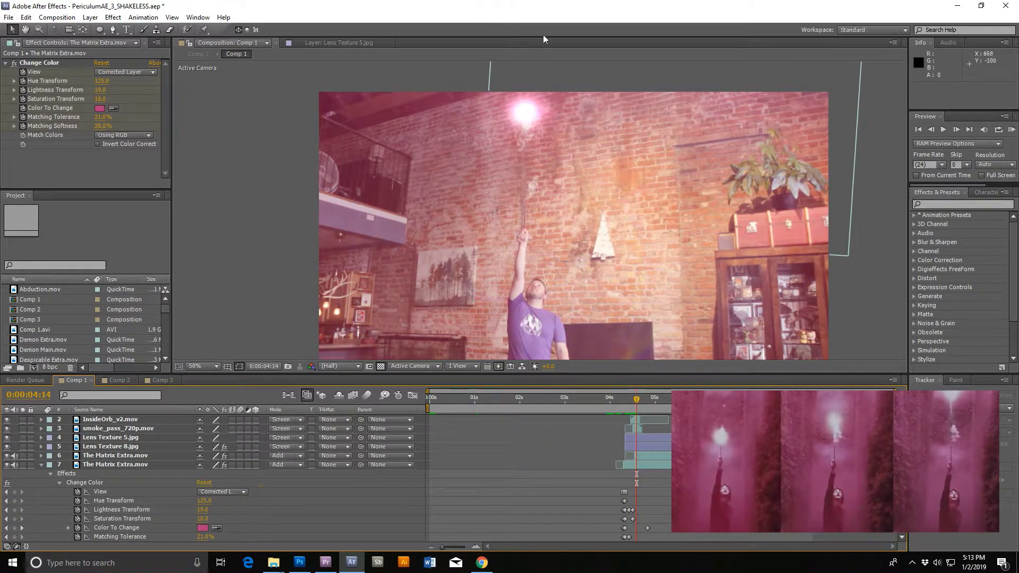
left_click(628, 406)
left_click_drag(628, 406, 640, 409)
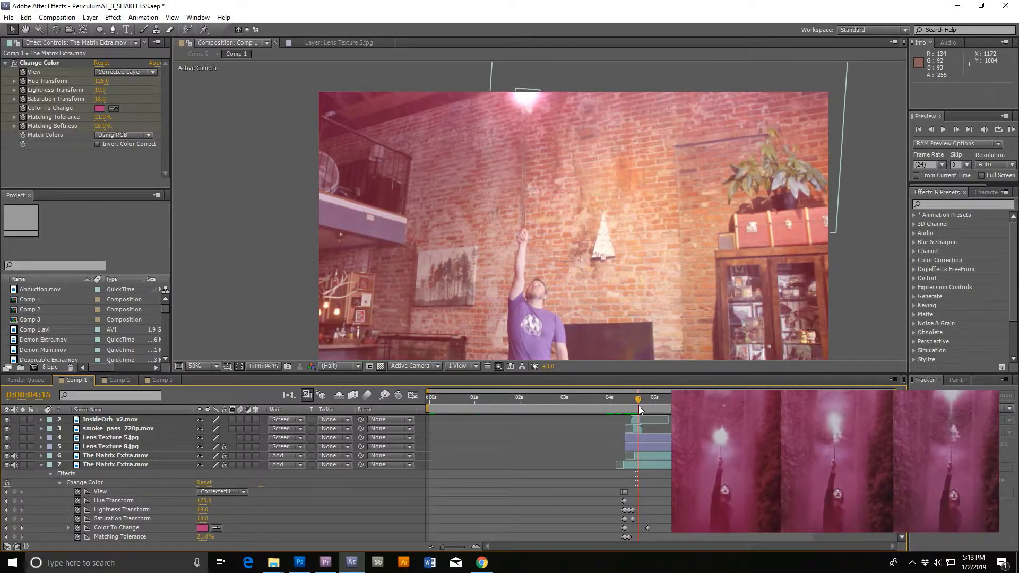
- Select smoke_pass_720p.mov on layer 1 and scrub Comp 1 from 0:00:04:15 to 0:00:05:00 to examine the smoke trail behind the rising orb
left_click(522, 165)
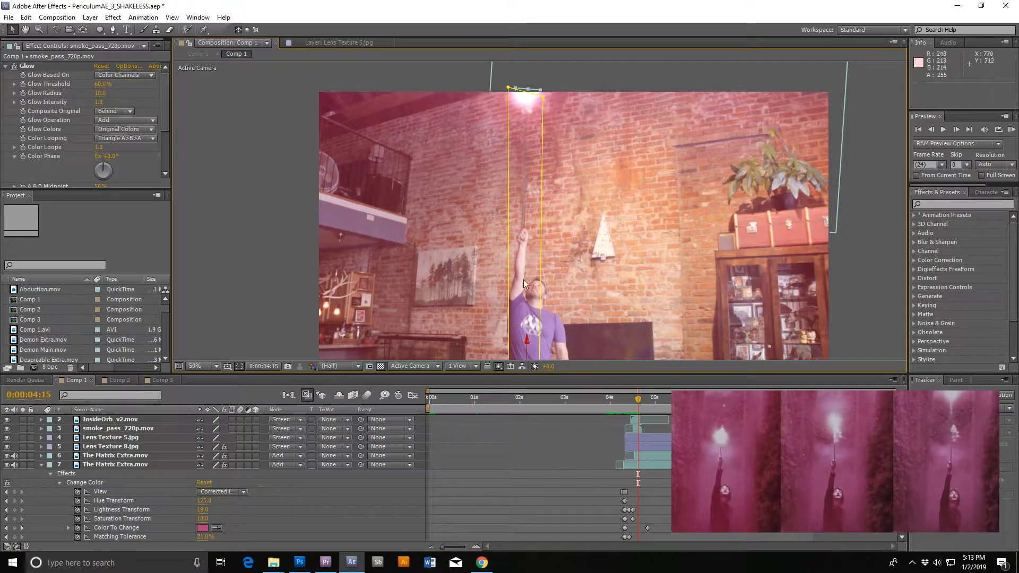
scroll(137, 436, "up", 1)
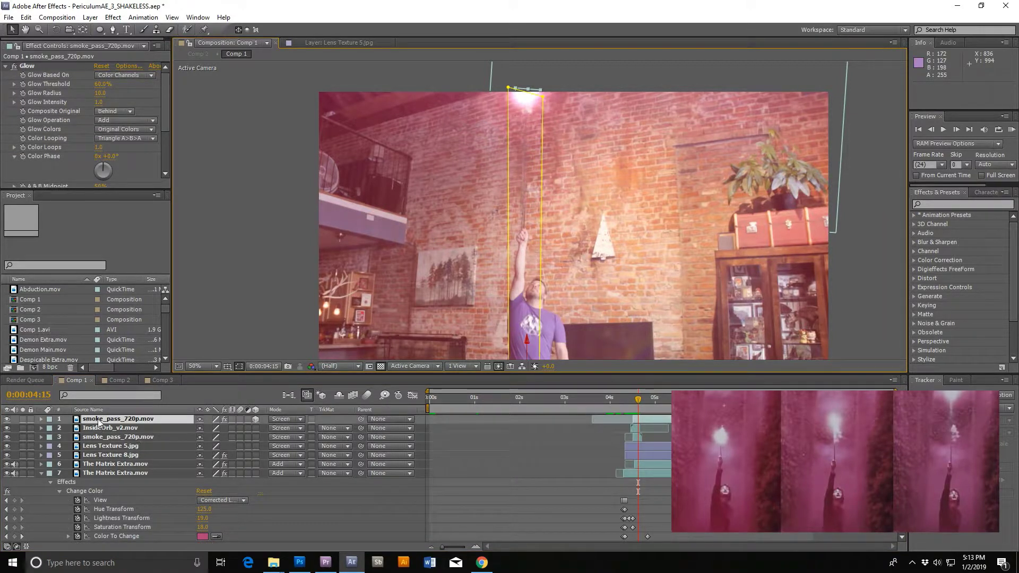
scroll(530, 215, "down", 8)
scroll(552, 273, "up", 2)
scroll(528, 304, "up", 3)
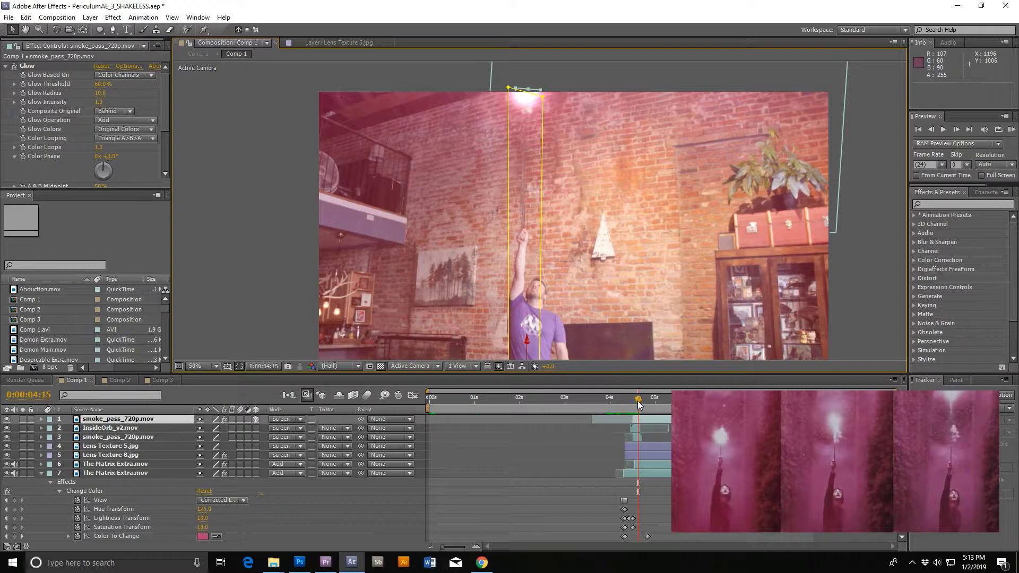
left_click_drag(640, 404, 655, 404)
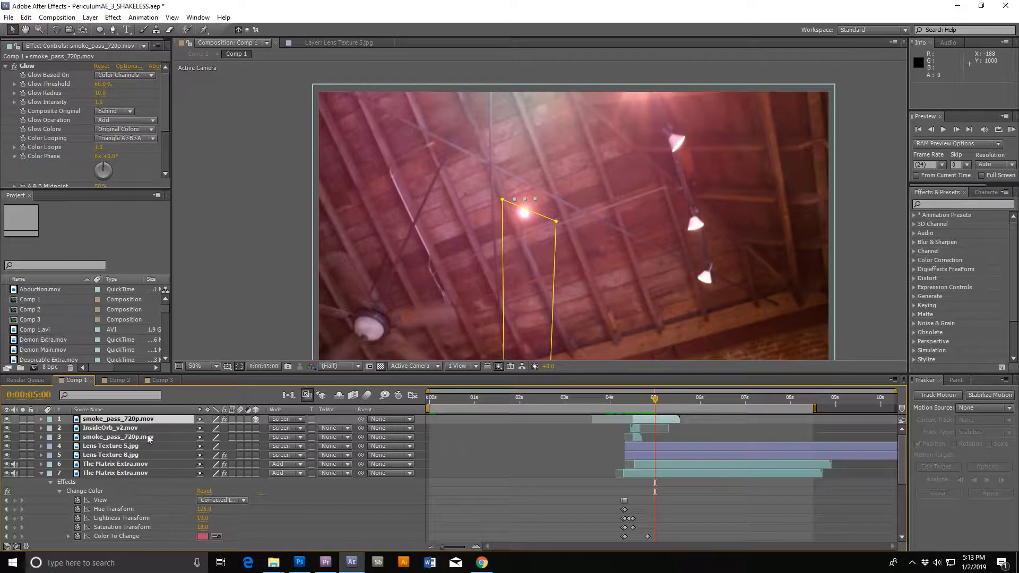
- Hide and reshow The Matrix Extra.mov on layer 6 to compare its contribution, and examine how far the layer is scaled beyond the frame
left_click(7, 464)
left_click(7, 464)
left_click(112, 465)
scroll(580, 232, "down", 8)
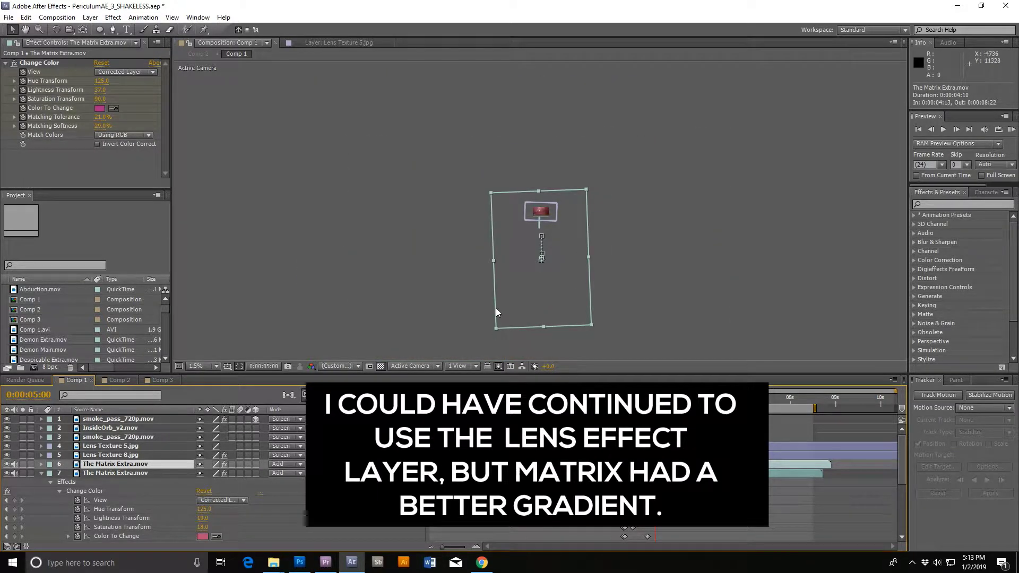
scroll(542, 270, "up", 7)
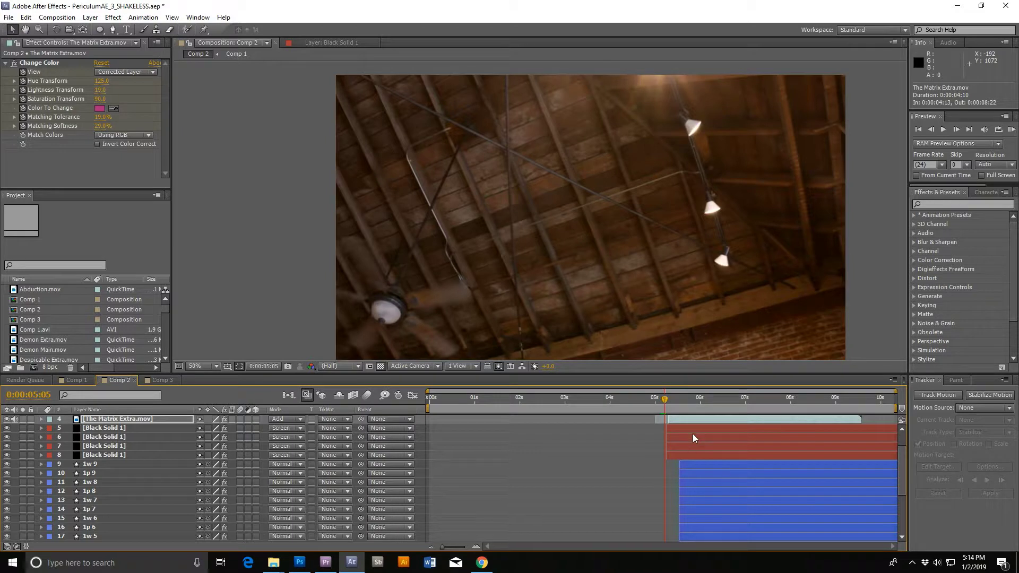
- Scrub Comp 2 between 0:00:05:05 and 0:00:05:23 to examine the burst of light and the small orbs flying outward
left_click_drag(665, 399, 670, 399)
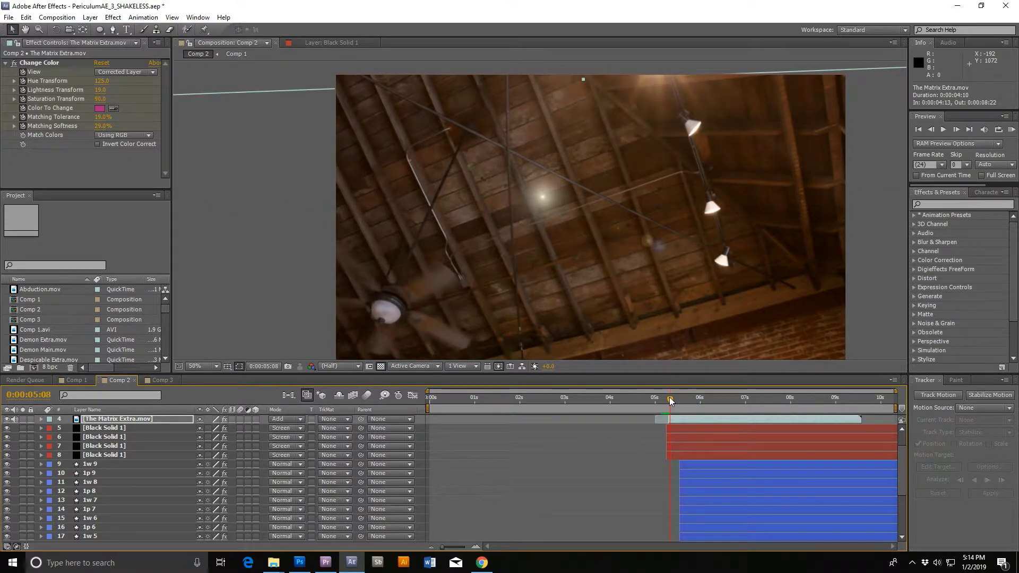
left_click_drag(670, 398, 672, 401)
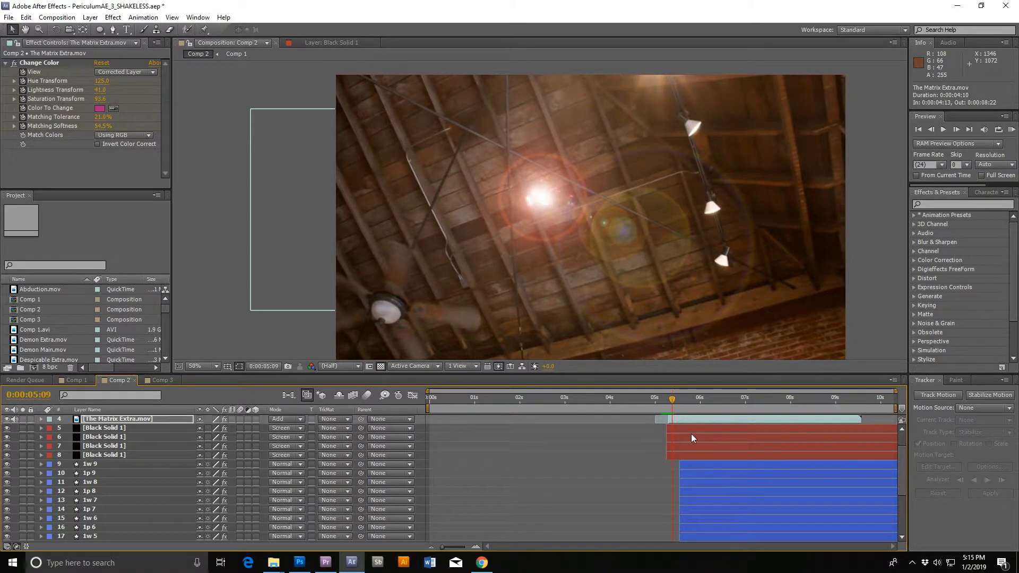
left_click_drag(672, 399, 676, 406)
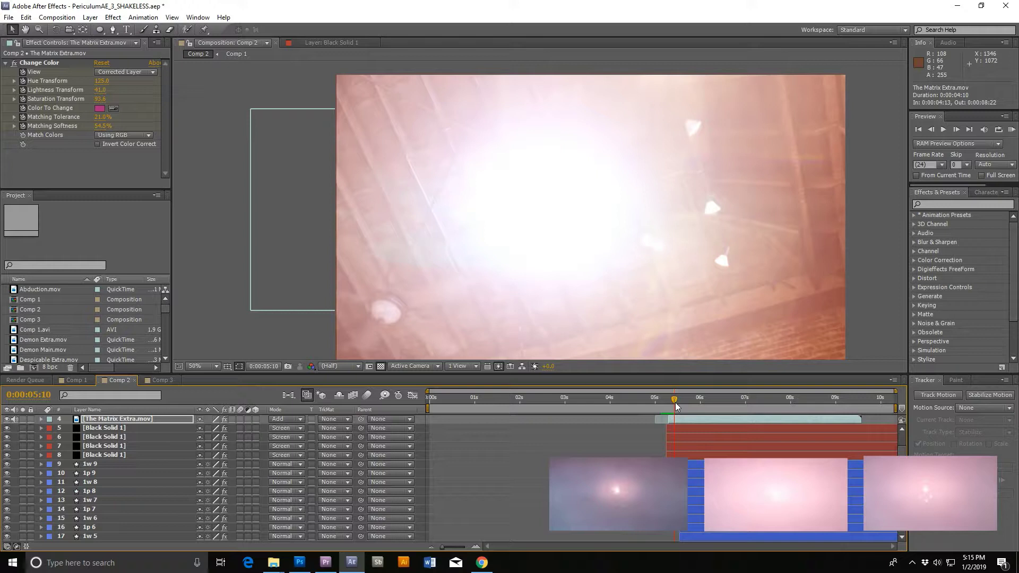
left_click_drag(676, 406, 689, 410)
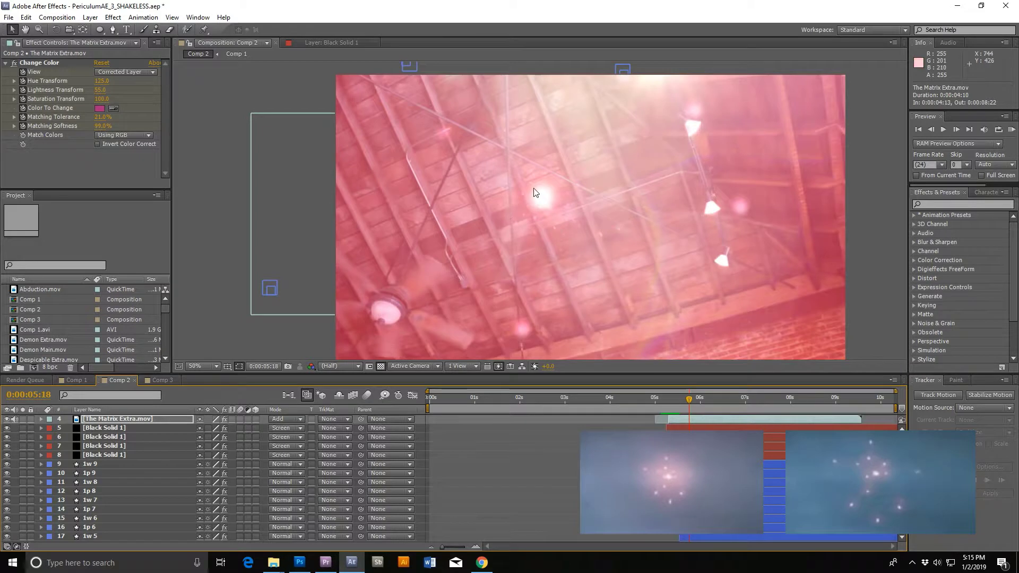
left_click_drag(691, 405, 698, 407)
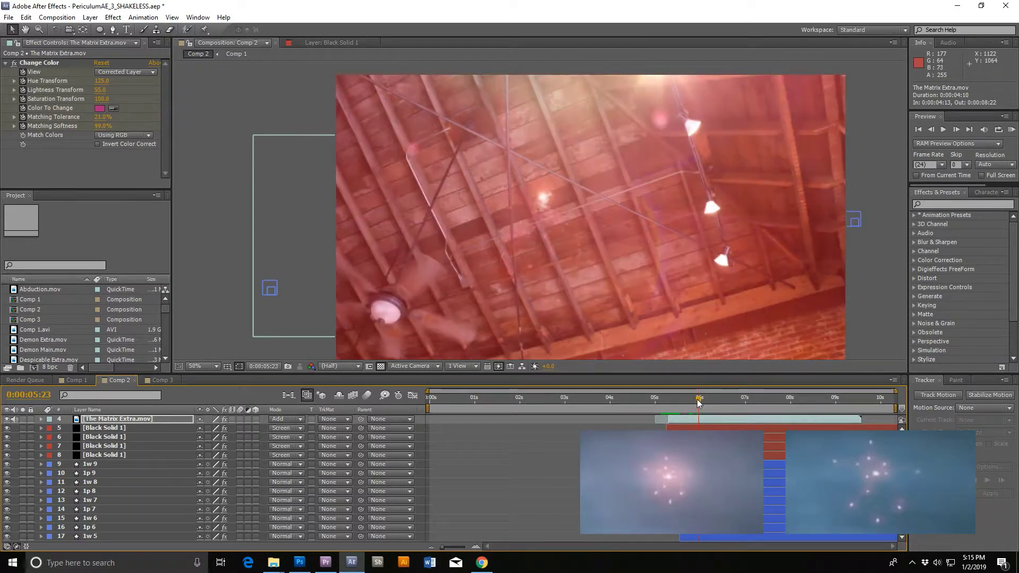
left_click_drag(697, 404, 691, 401)
- Draw a pink circle about 92 px wide slightly above and to the left of Comp 4's centre
left_click_drag(472, 180, 497, 205)
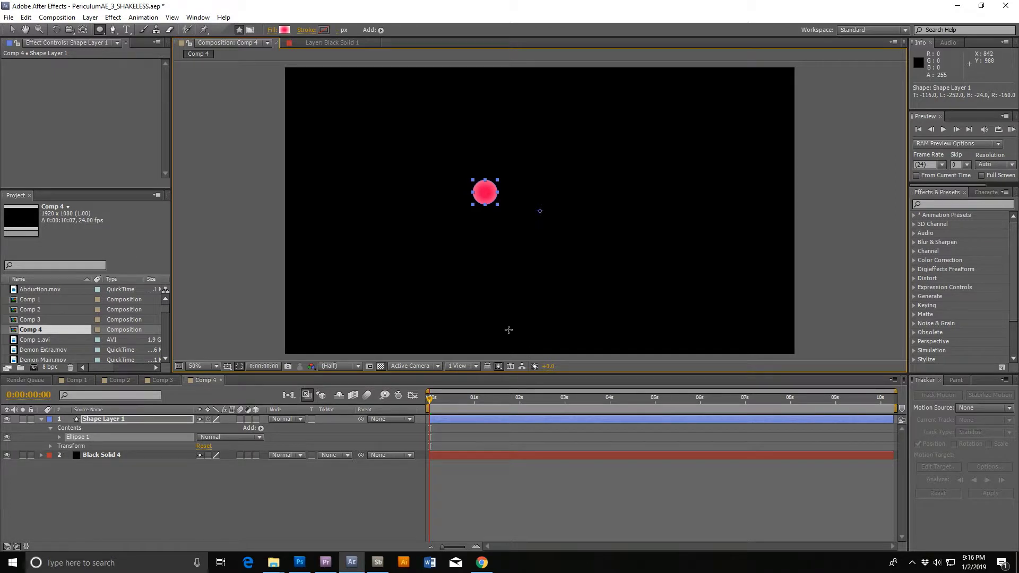
key("v")
left_click(535, 245)
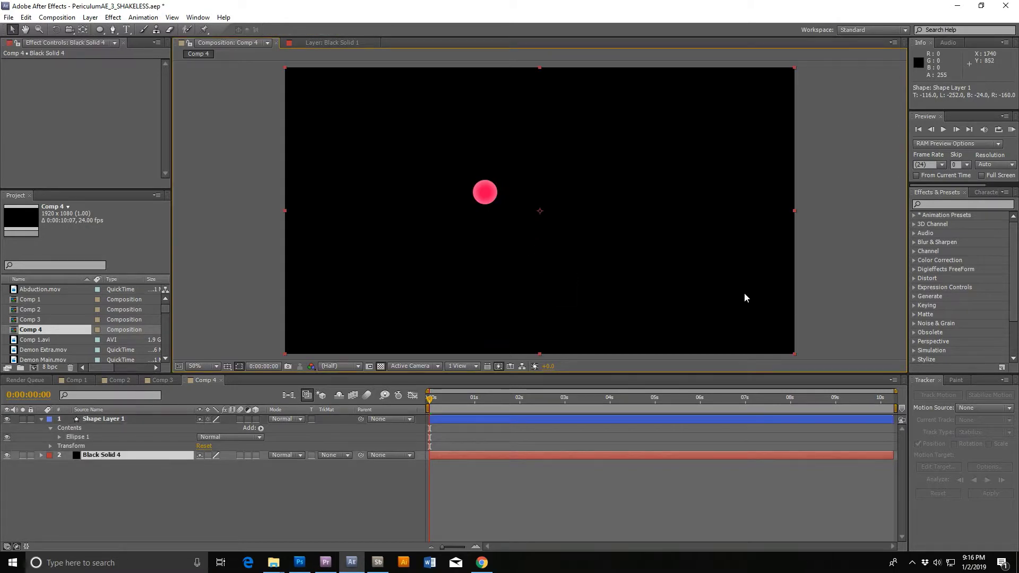
- Apply the Lens Blur effect to Shape Layer 1 and set its Iris Radius to 46
left_click(932, 205)
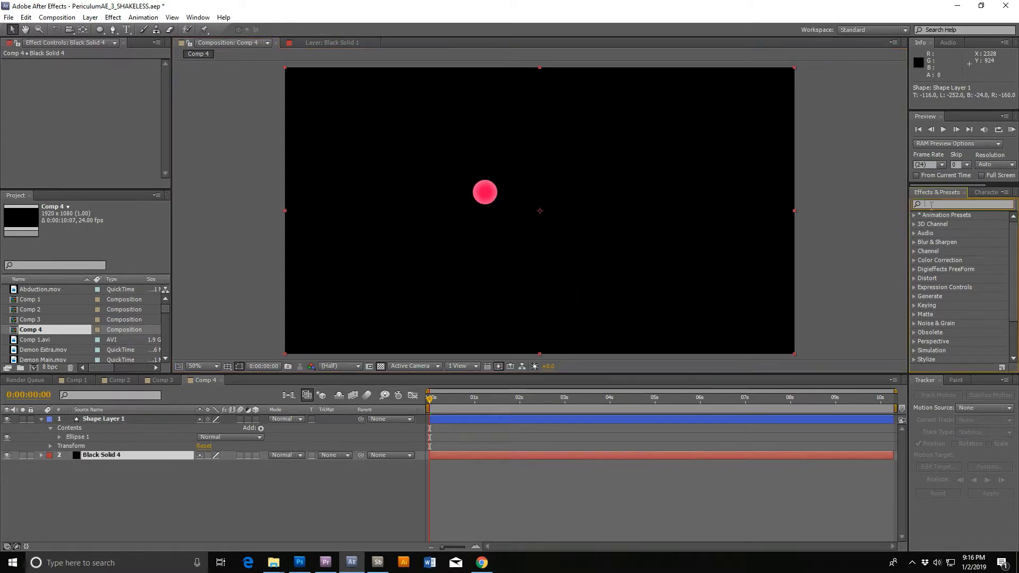
type("lens")
left_click_drag(949, 224, 448, 420)
left_click(51, 445)
left_click(59, 455)
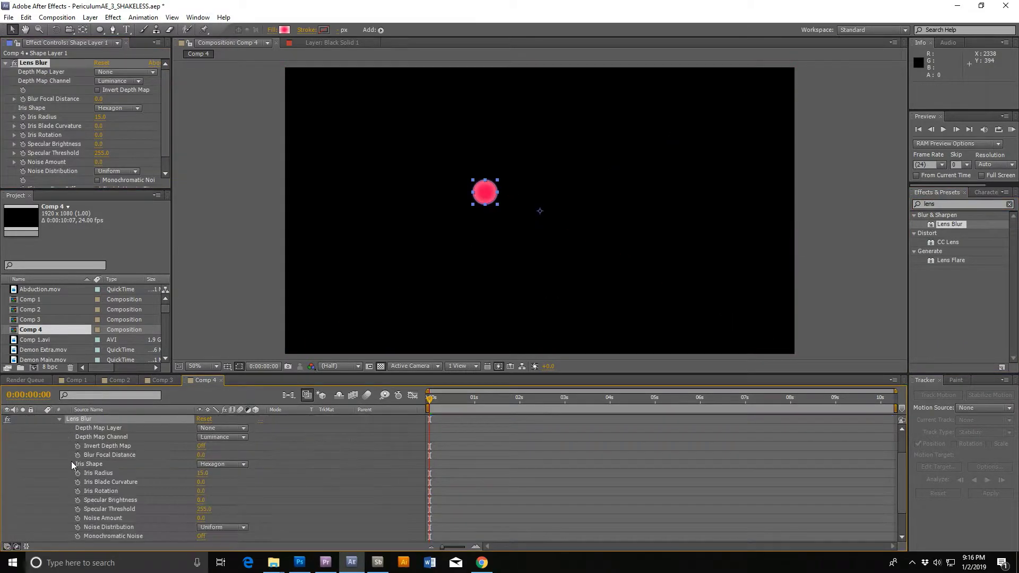
left_click_drag(202, 473, 223, 473)
- Duplicate the blurred pink circle, giving the copy a white fill and placing it over the pink original
key("ctrl+d")
left_click_drag(484, 192, 536, 192)
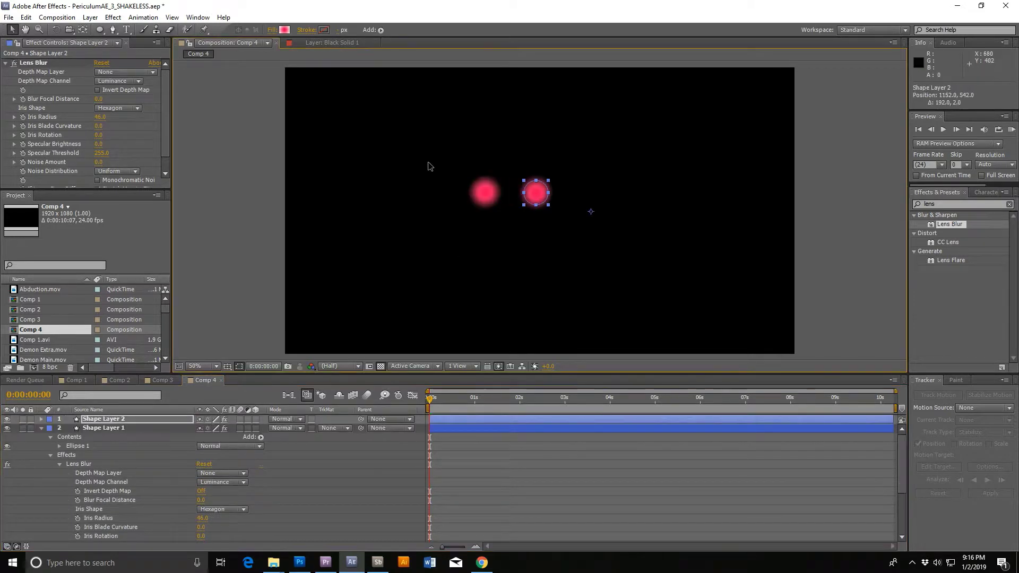
left_click(285, 30)
left_click_drag(640, 267, 608, 218)
left_click(855, 142)
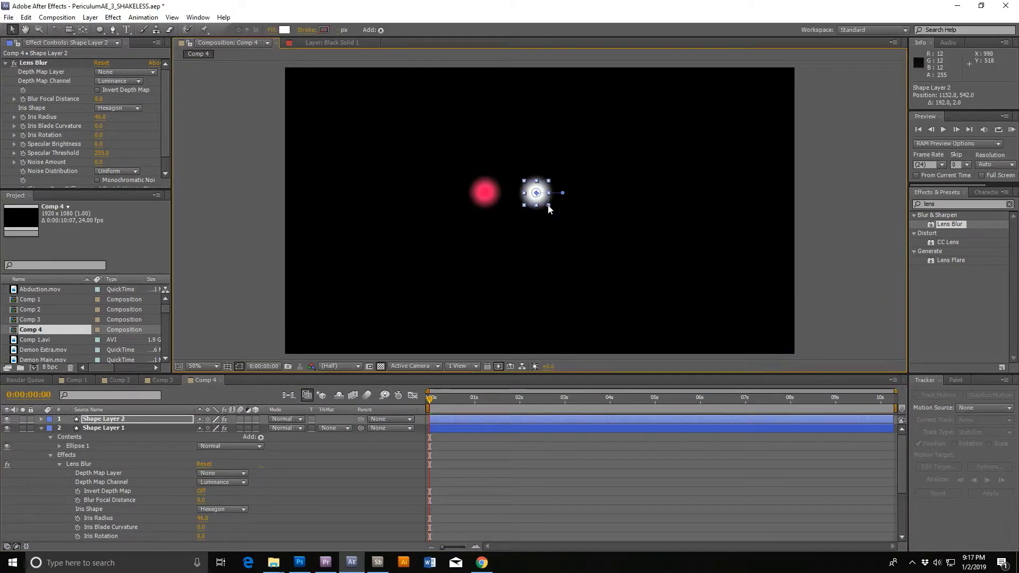
left_click_drag(538, 198, 485, 198)
left_click(633, 261)
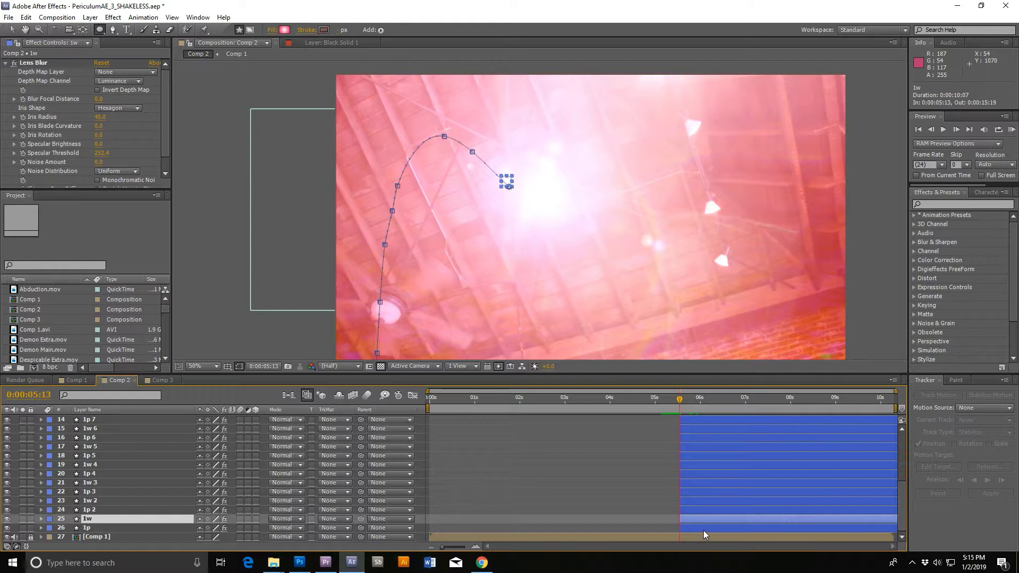
- Examine the motion paths of the orb layers from 1w up to 1p 7 in Comp 2, and scrub to 0:00:07:10
key("comma")
key("comma")
key("comma")
key("comma")
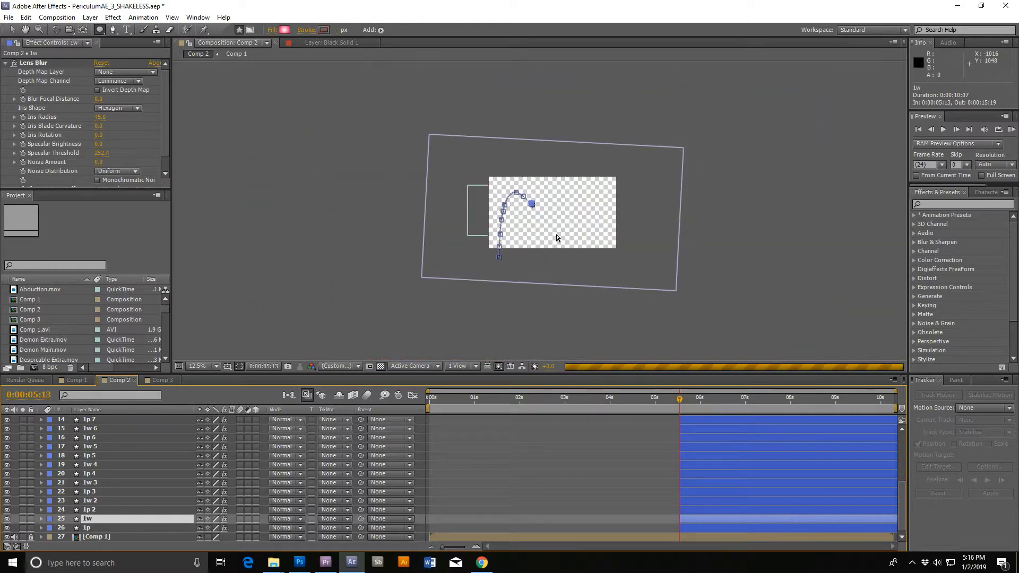
key("period")
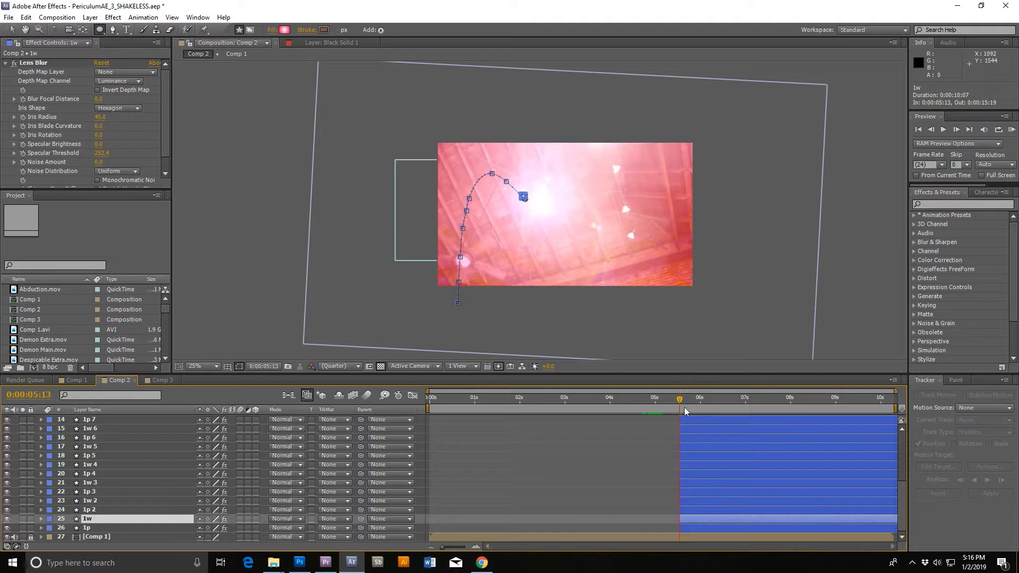
left_click(693, 502)
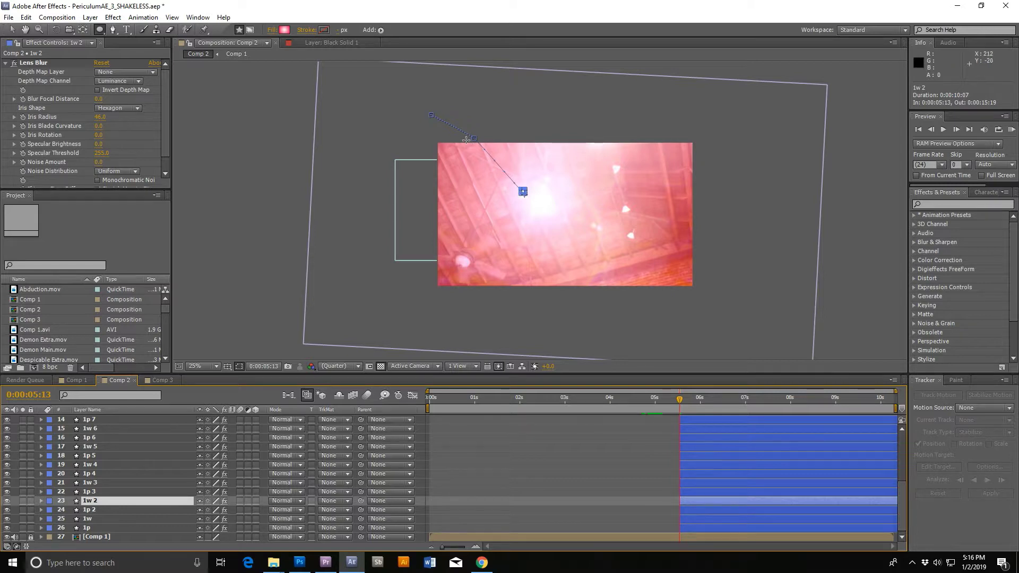
left_click(696, 481)
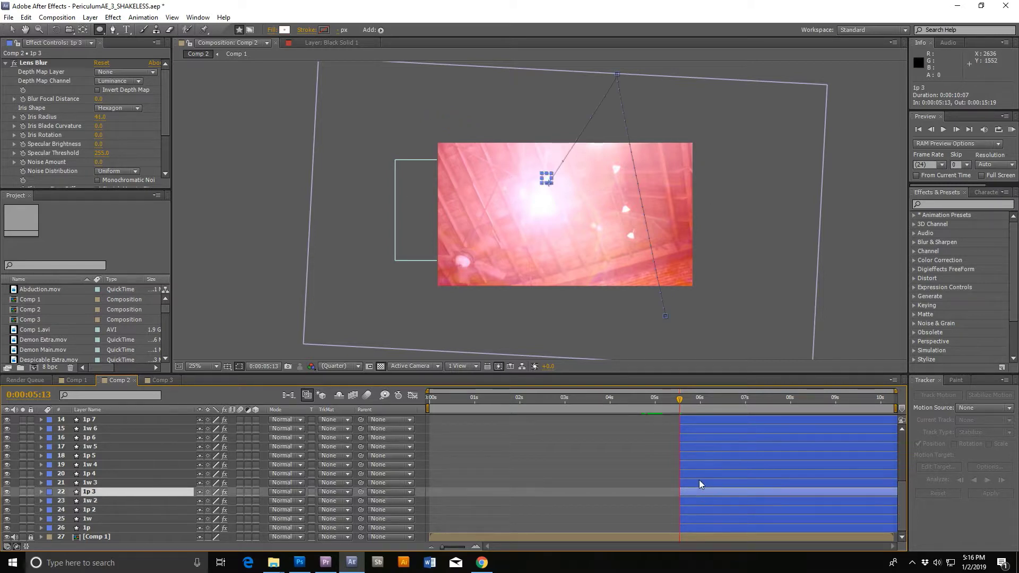
left_click(698, 466)
left_click(697, 438)
left_click(698, 420)
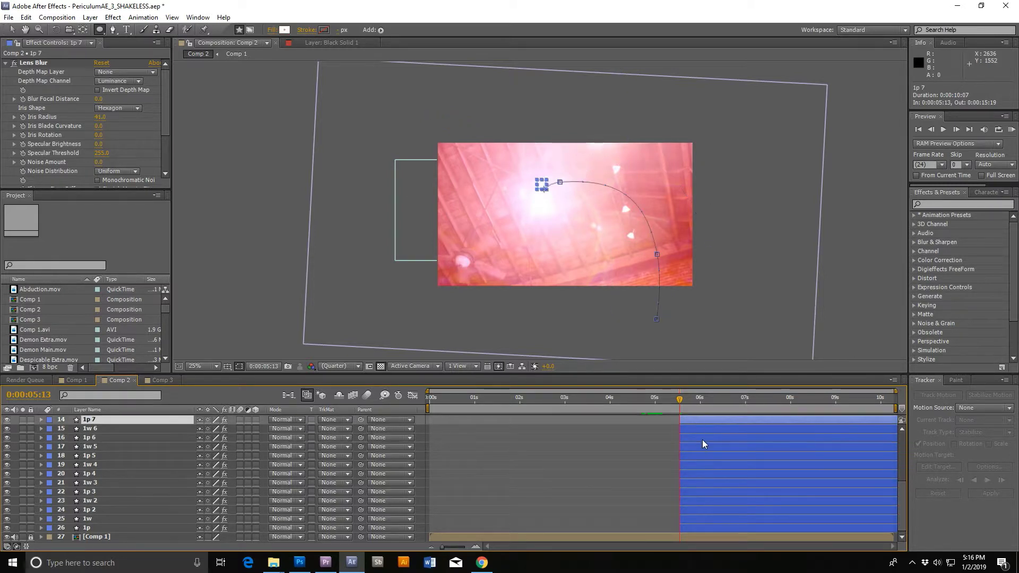
scroll(711, 446, "up", 3)
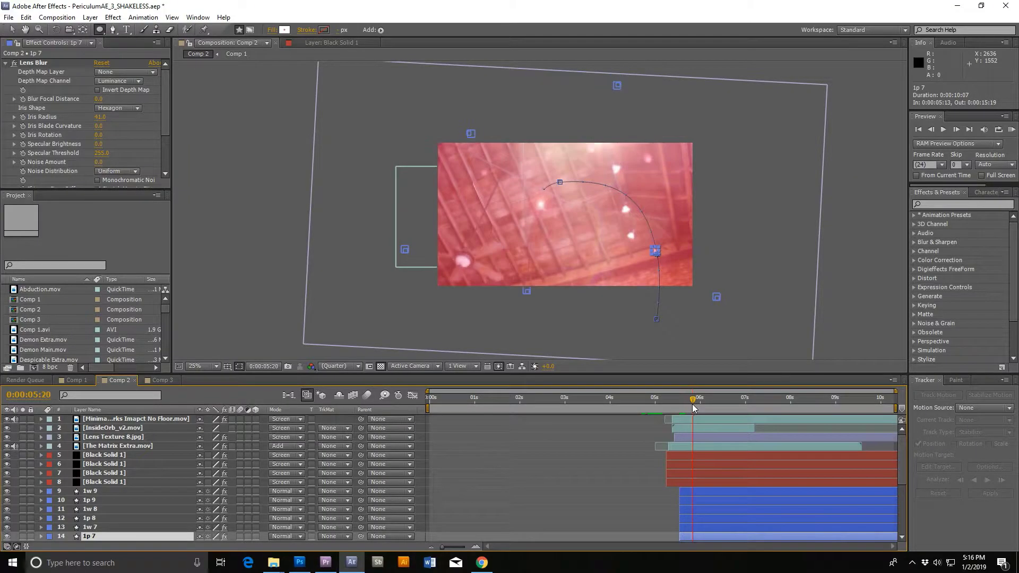
left_click_drag(693, 407, 722, 421)
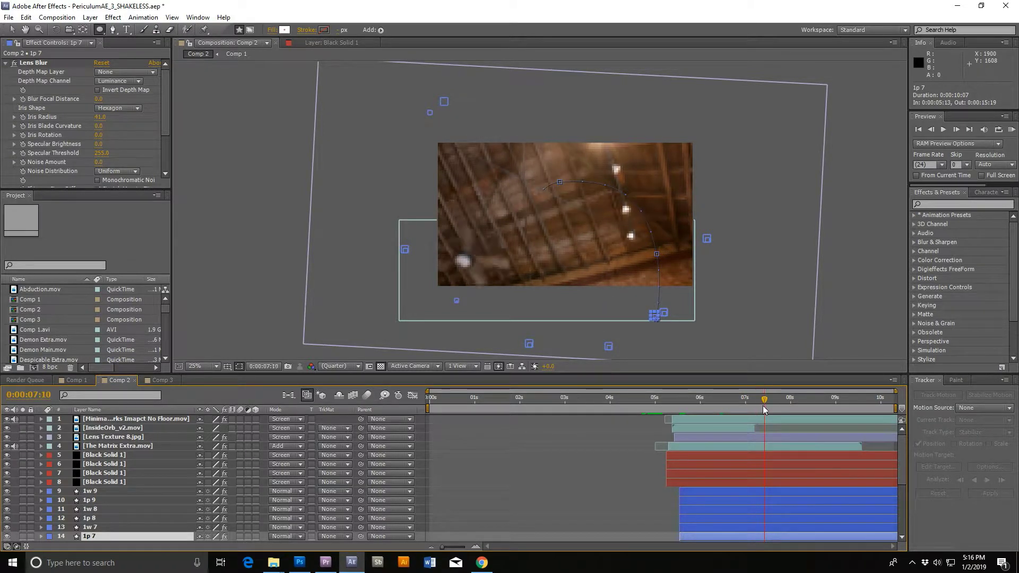
- Switch to Premiere Pro and play Sequence 01 from 00:02:30:18, at the start of the Echinoderm_Regeneration audio clip
left_click(325, 562)
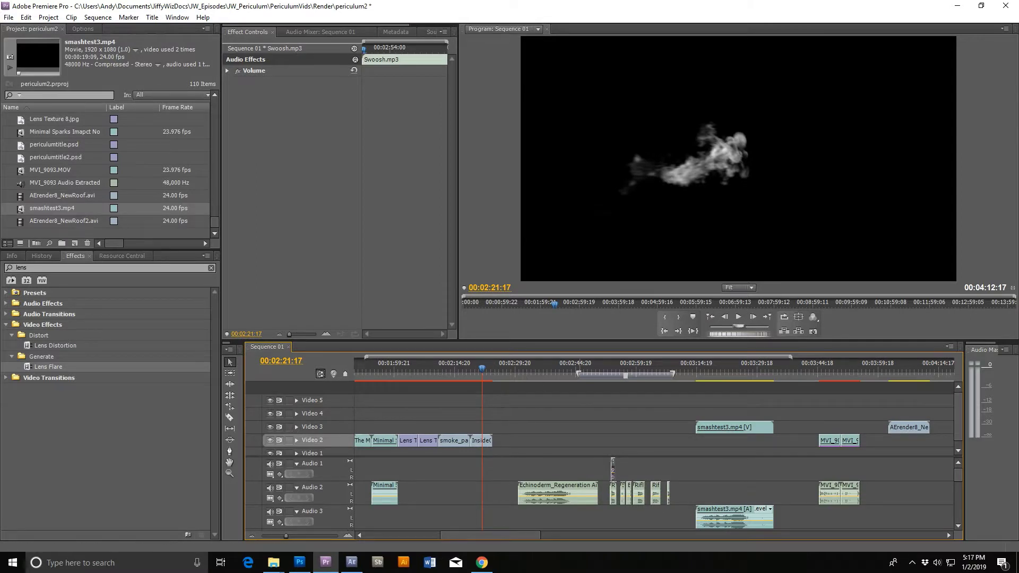
left_click_drag(482, 367, 519, 367)
left_click(734, 318)
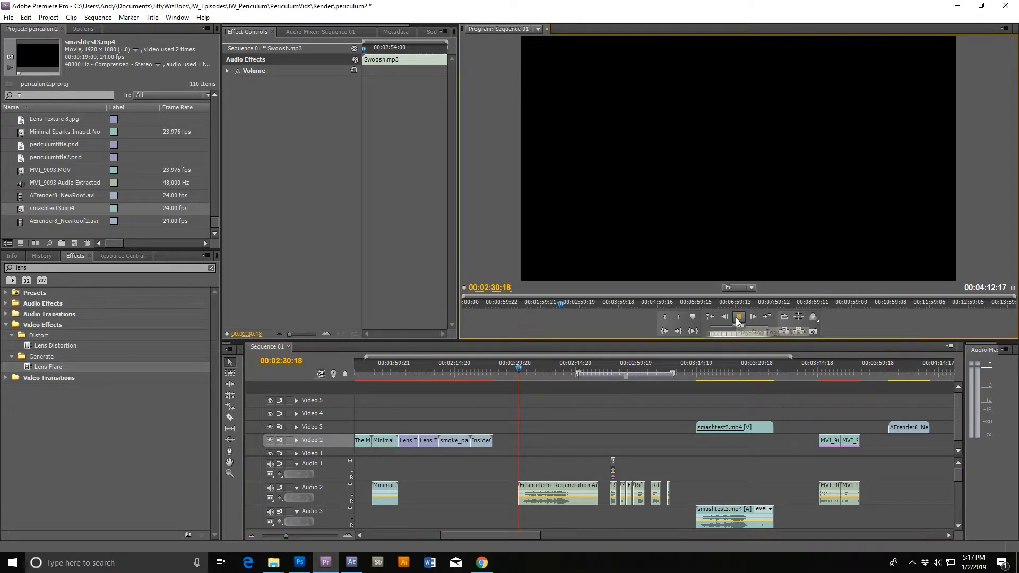